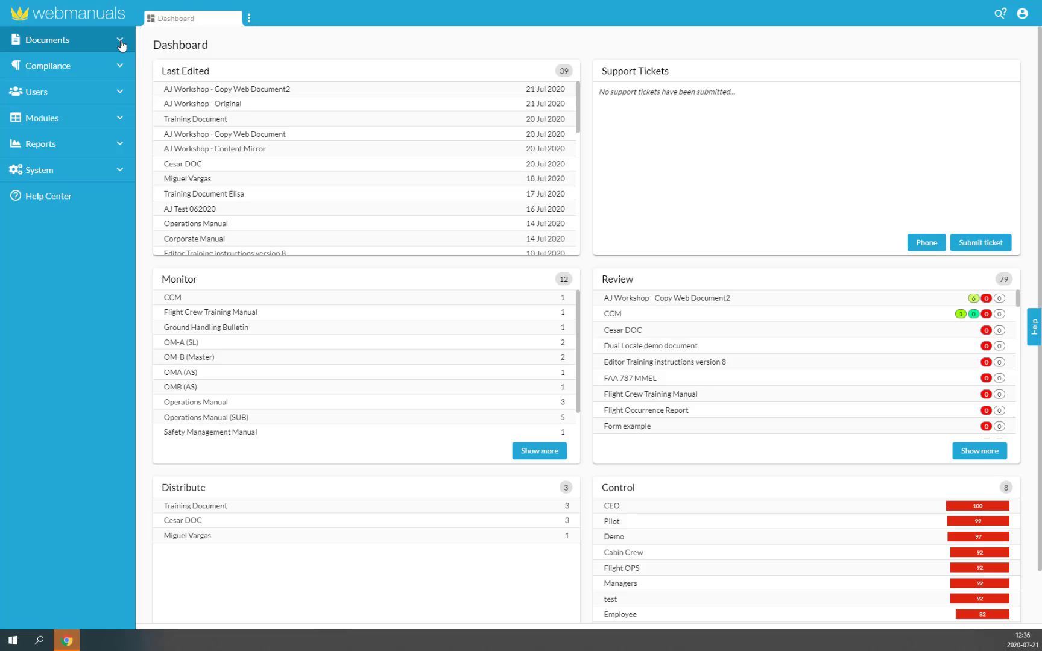
Open the Web Document from the My training category in document management and collapse the navigation sidebar.
{"action": "left_click", "coordinate": [120, 42]}
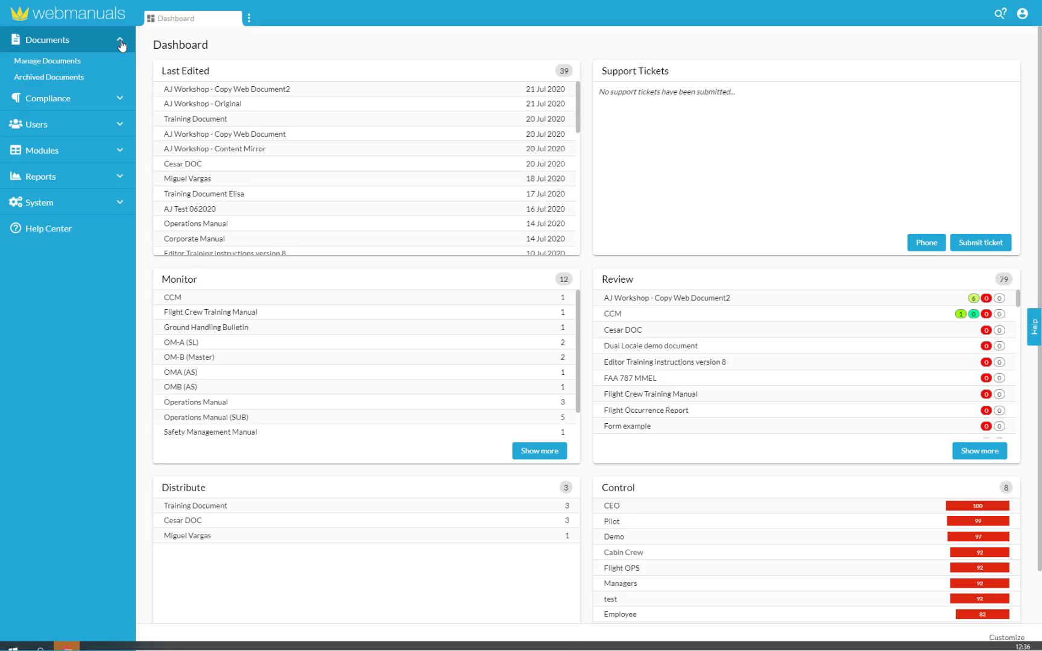
{"action": "left_click", "coordinate": [92, 62]}
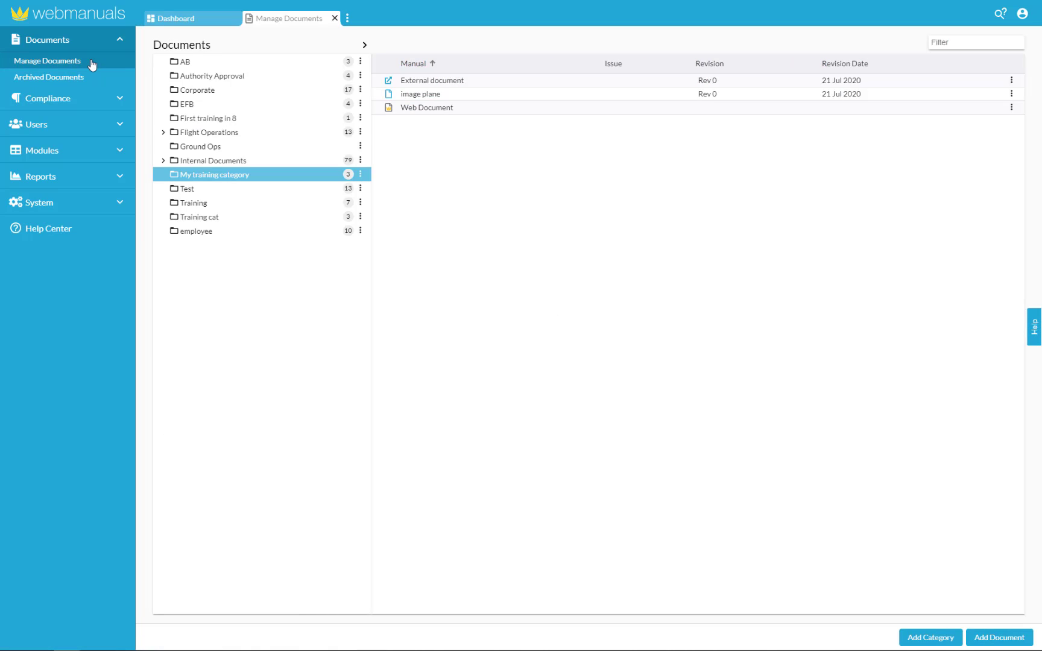
{"action": "left_click", "coordinate": [441, 108]}
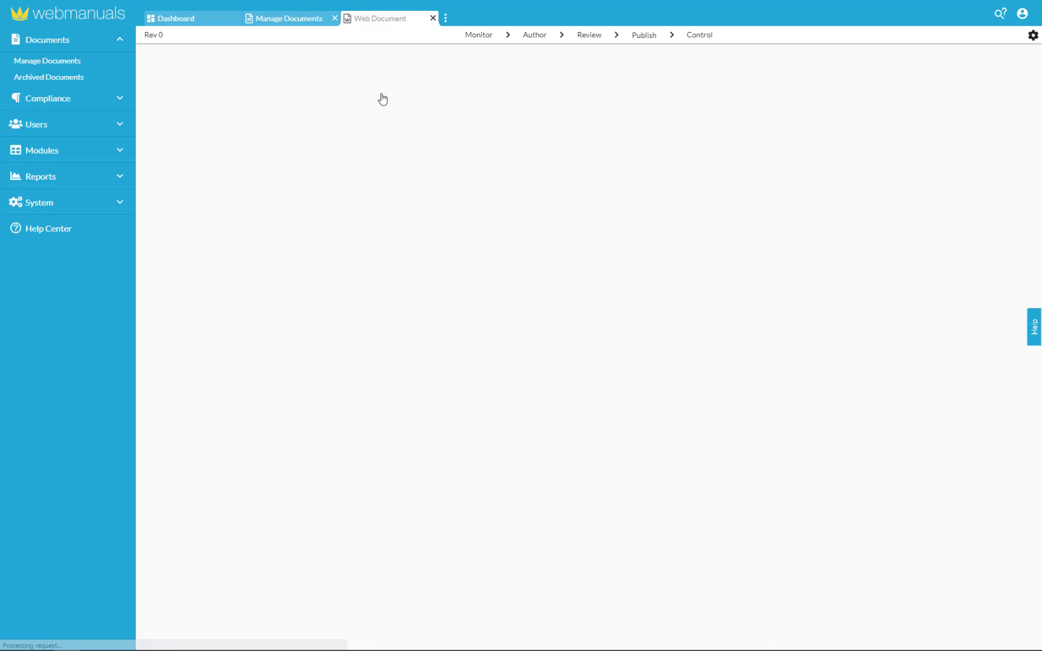
{"action": "left_click", "coordinate": [42, 23]}
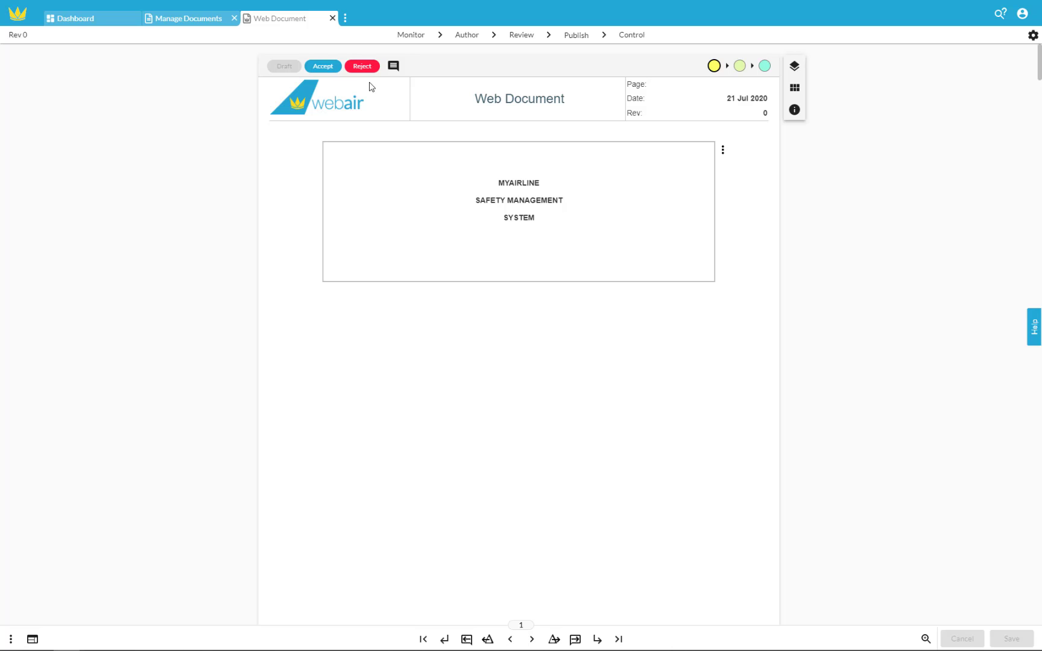
Add the comment "Great" to the first page's review log and show all status changes before closing the log.
{"action": "left_click", "coordinate": [393, 65]}
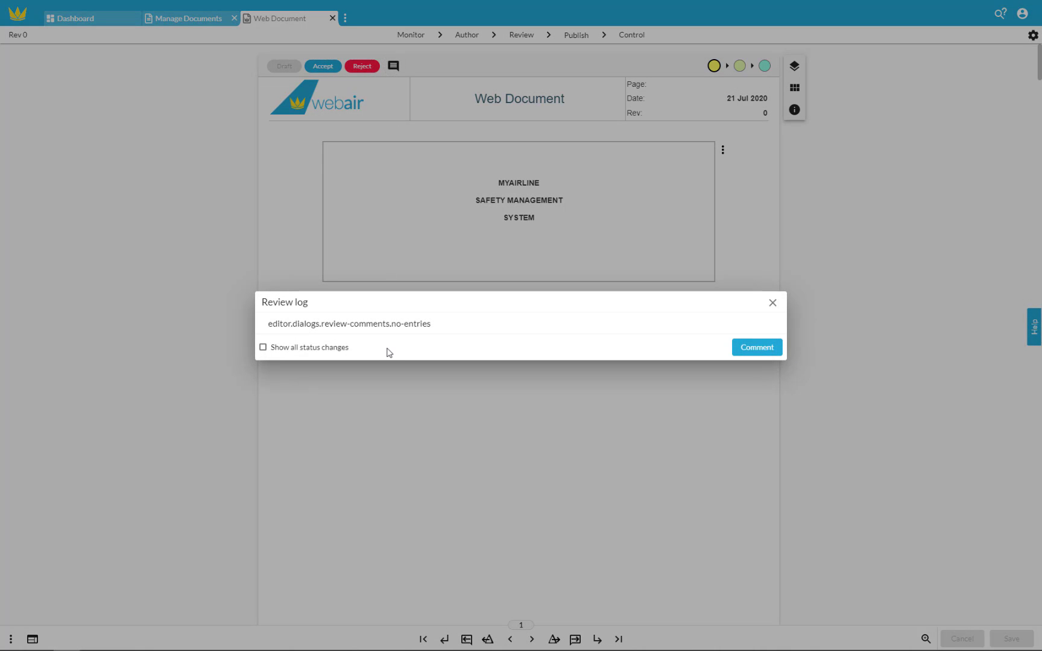
{"action": "left_click", "coordinate": [740, 349]}
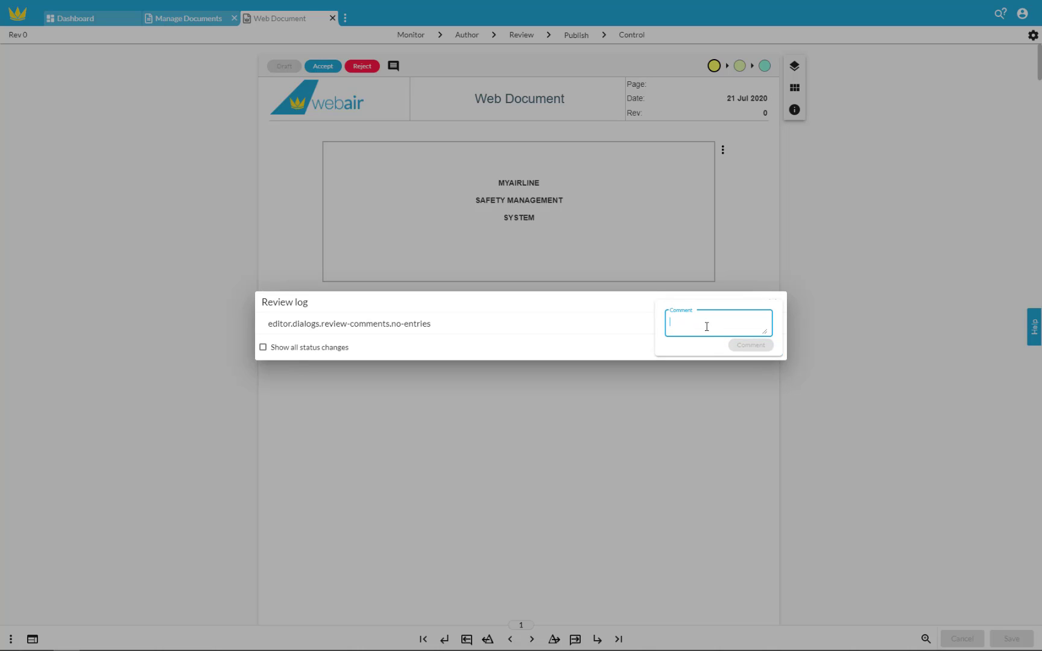
{"action": "type", "text": "Great"}
{"action": "left_click", "coordinate": [754, 345]}
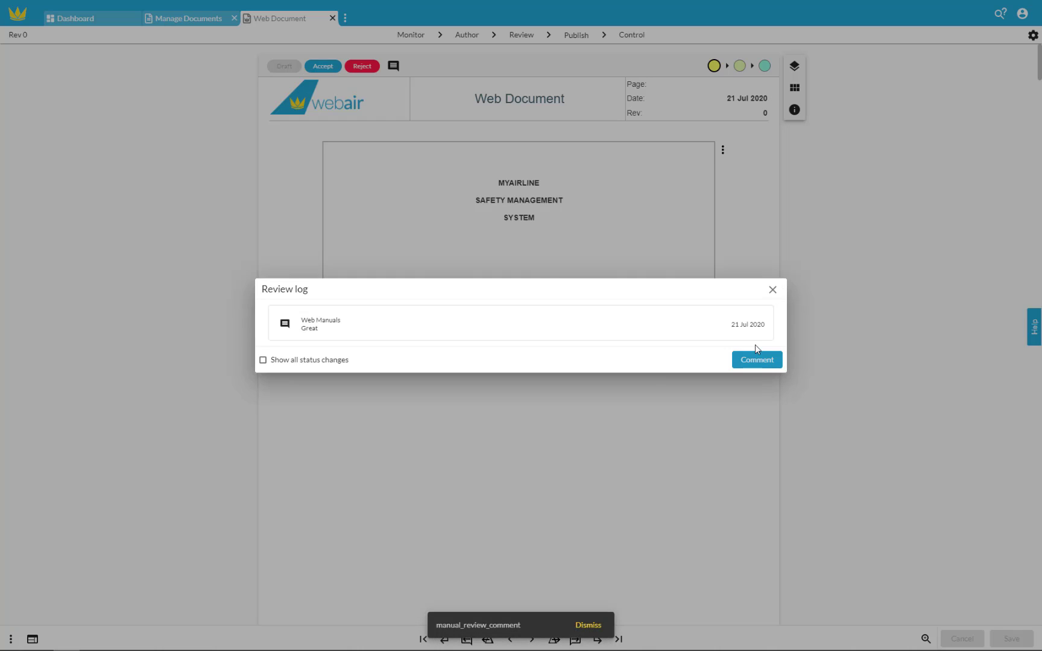
{"action": "left_click", "coordinate": [263, 360]}
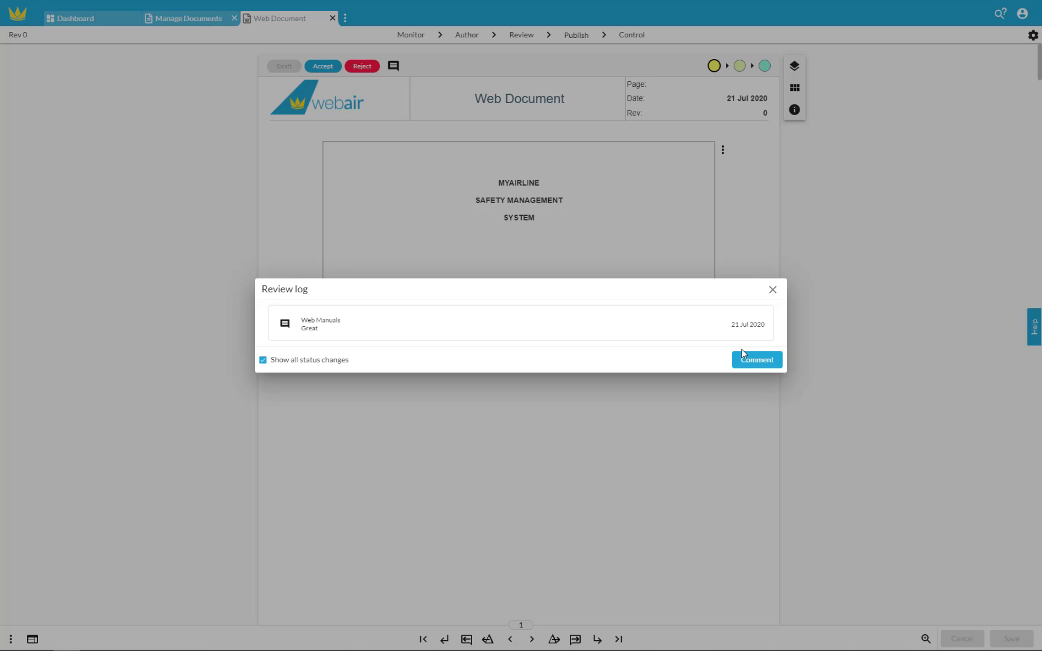
{"action": "left_click", "coordinate": [772, 292]}
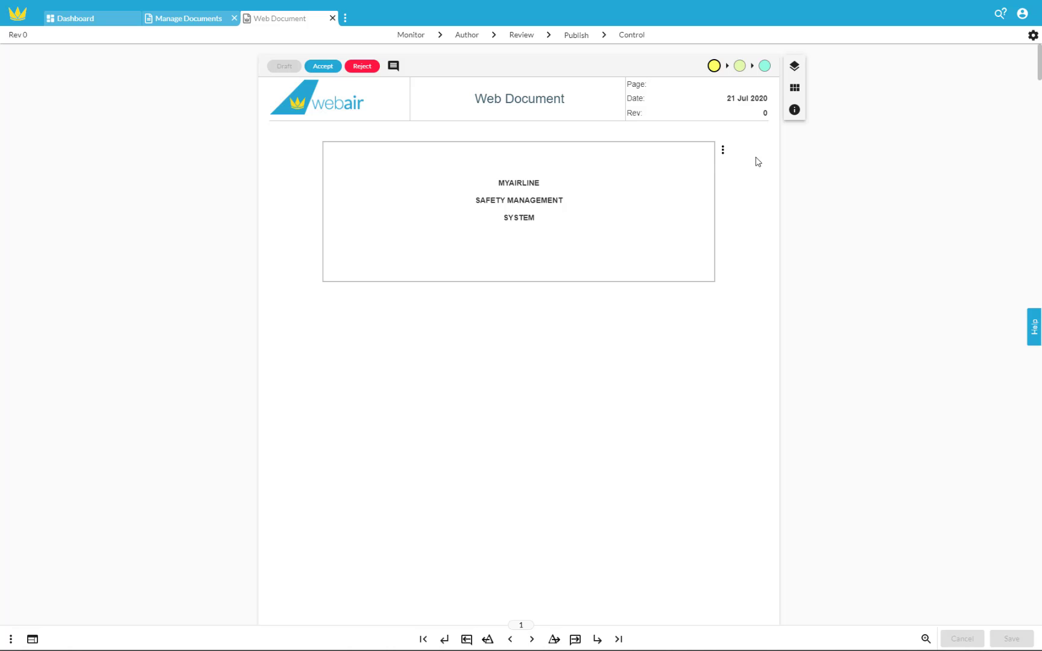
Delete the "MyAirline Safety Management System" section from the first page and look at the section types available for the empty page.
{"action": "left_click", "coordinate": [723, 151]}
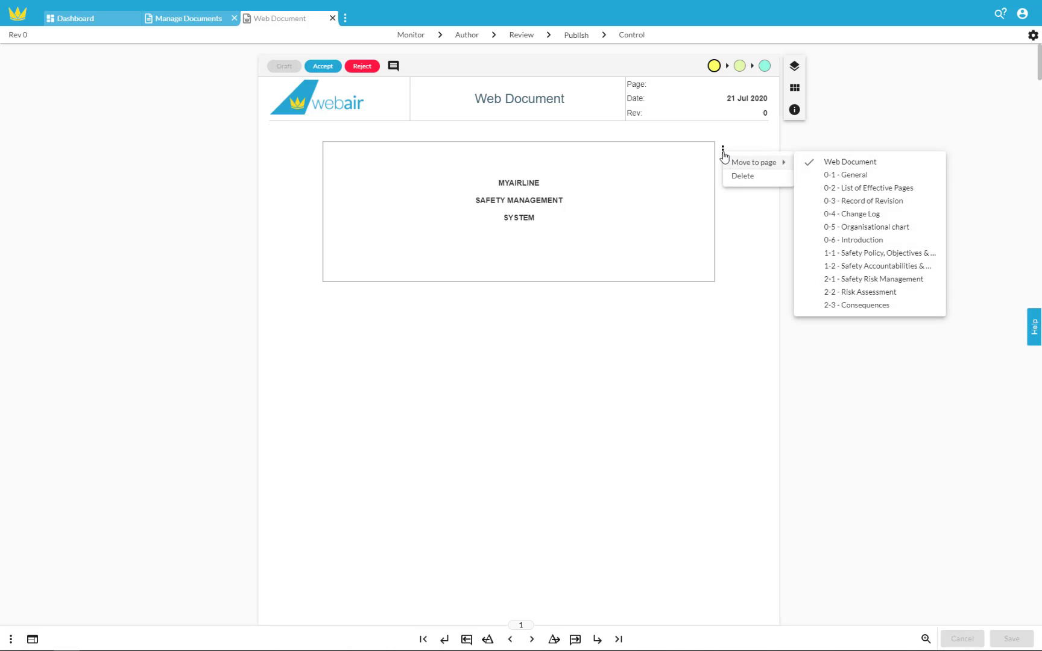
{"action": "left_click", "coordinate": [765, 178]}
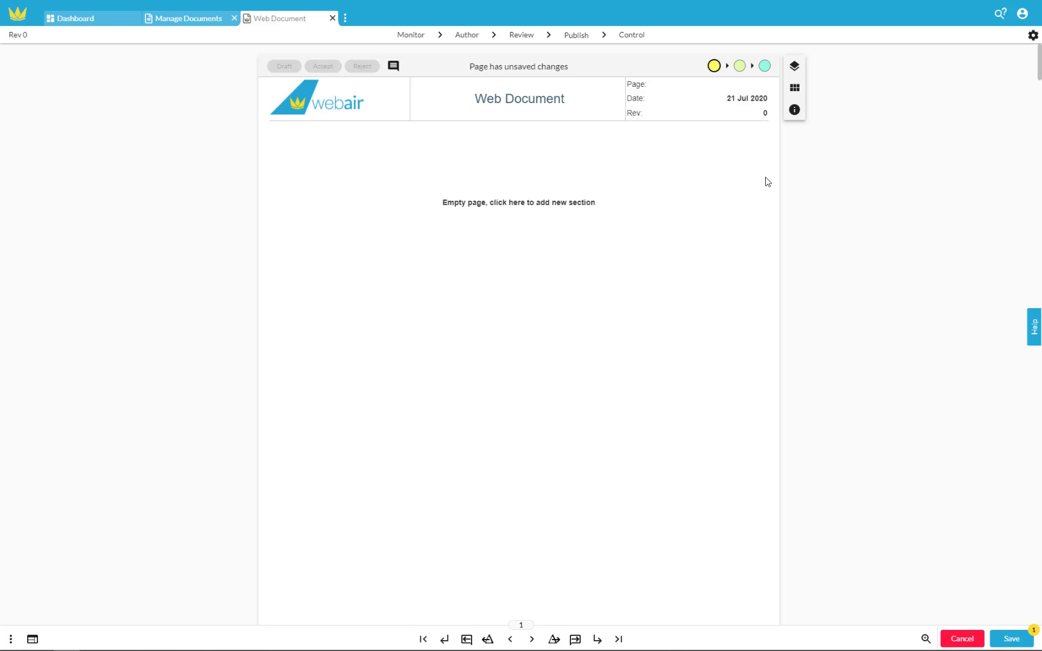
{"action": "left_click", "coordinate": [525, 206]}
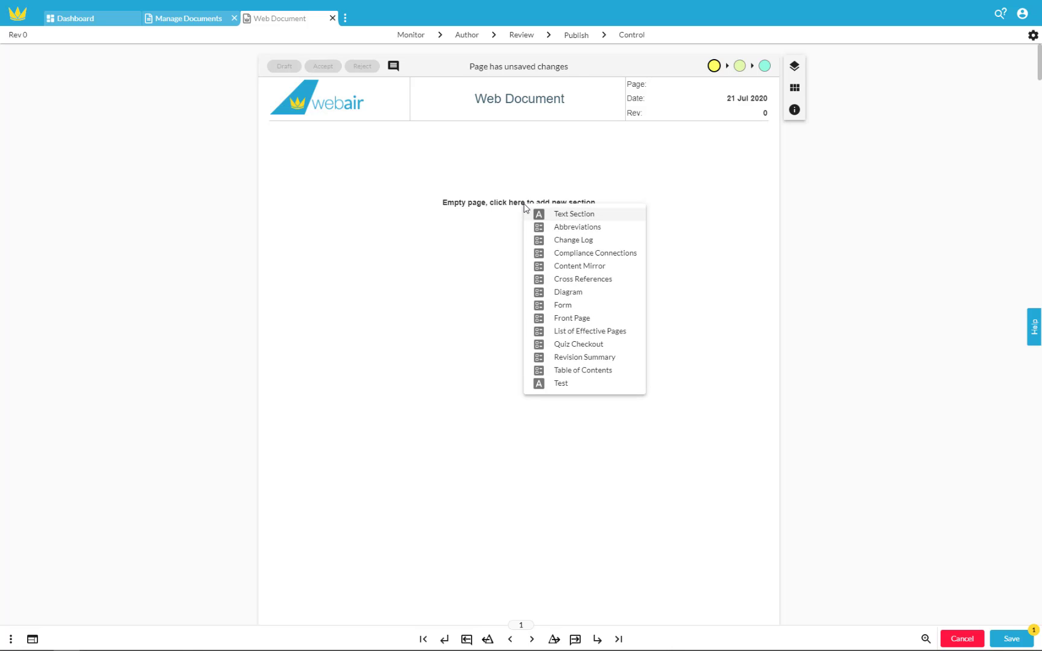
{"action": "left_click", "coordinate": [504, 228]}
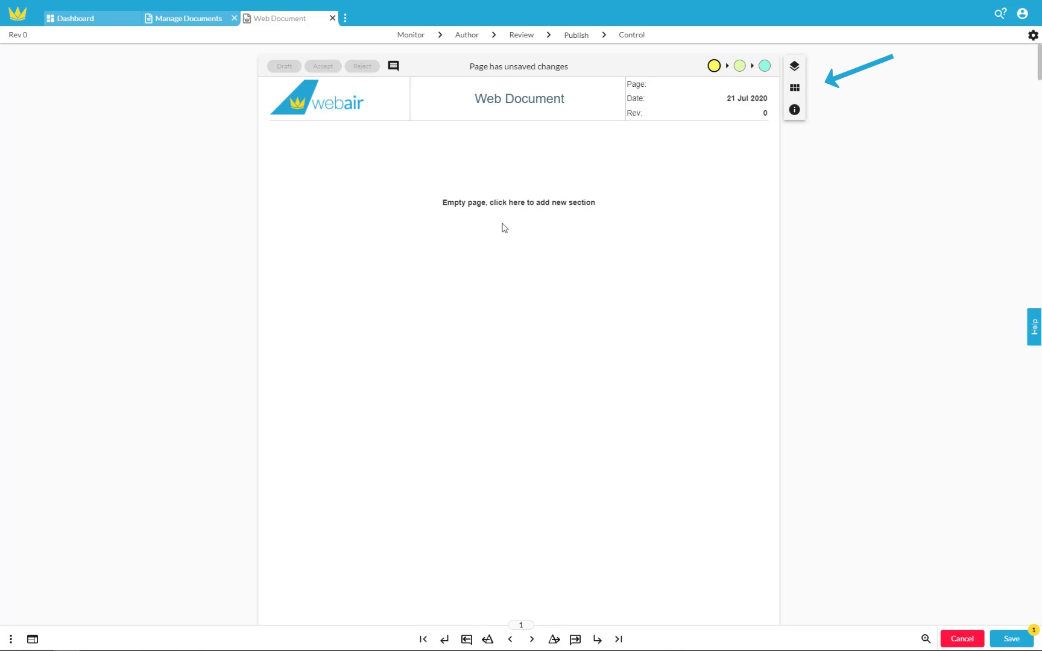
Insert a Front Page section on the empty first page with the "Copy No" option turned off.
{"action": "left_click", "coordinate": [795, 89]}
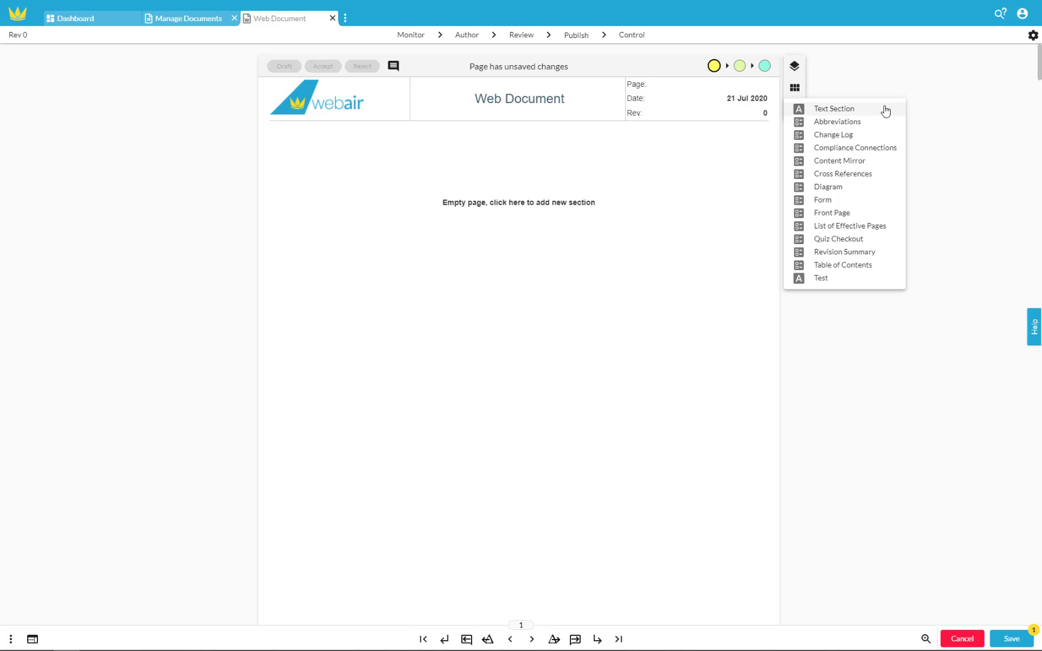
{"action": "left_click", "coordinate": [861, 216]}
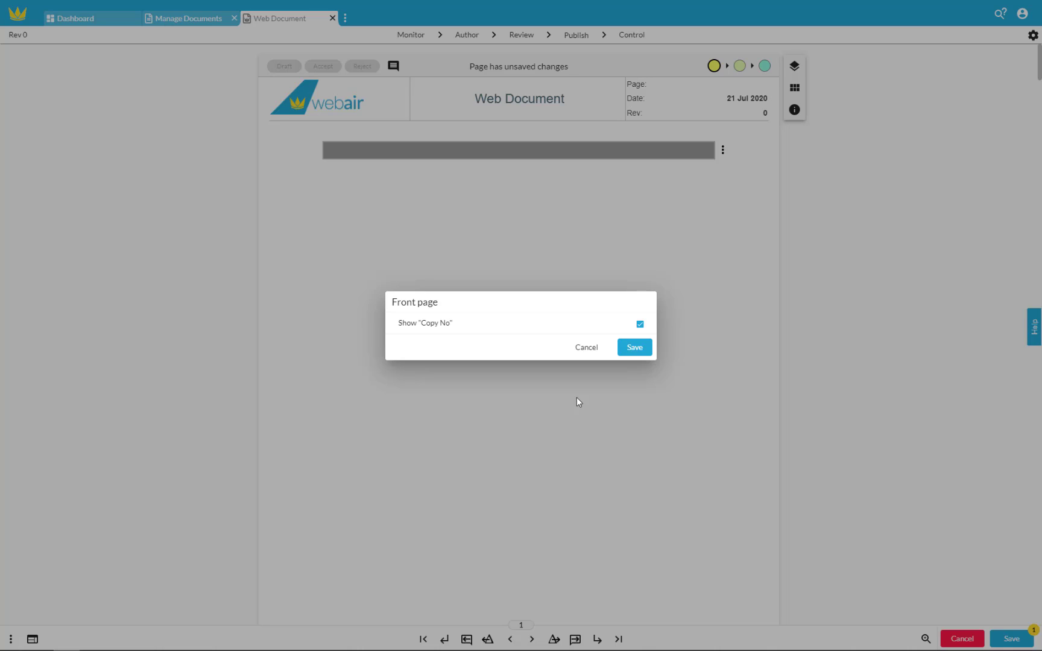
{"action": "left_click", "coordinate": [640, 325]}
{"action": "left_click", "coordinate": [632, 354]}
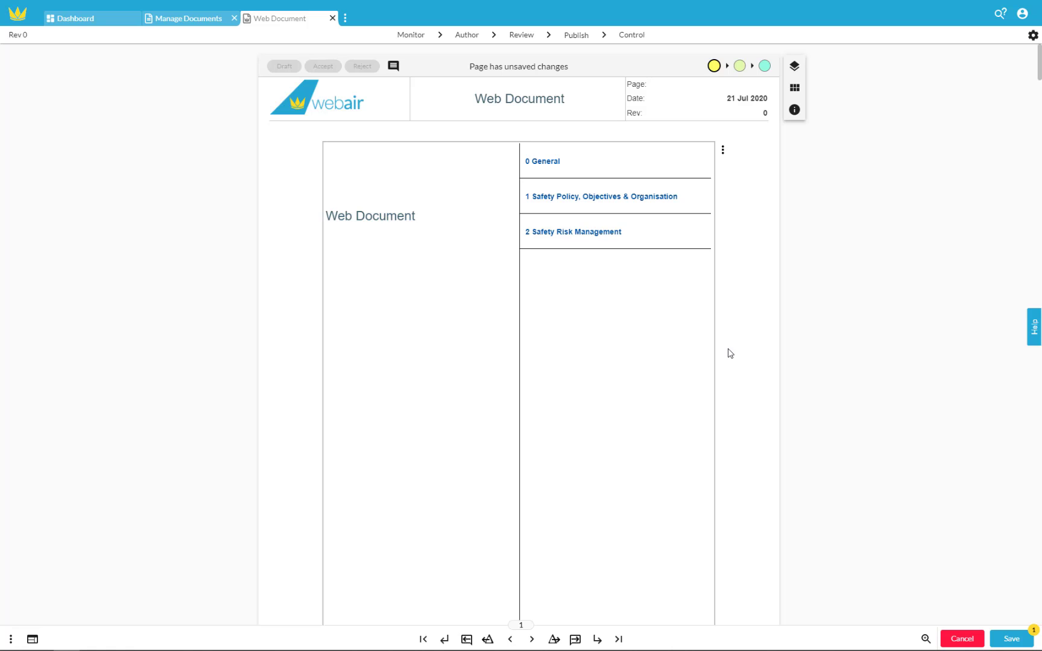
Delete the manually written contents entries under the 0.1 Table of Content heading, keeping the heading.
{"action": "scroll", "coordinate": [729, 353], "scroll_direction": "down", "scroll_amount": 2}
{"action": "scroll", "coordinate": [730, 354], "scroll_direction": "up", "scroll_amount": 2}
{"action": "scroll", "coordinate": [723, 364], "scroll_direction": "down", "scroll_amount": 5}
{"action": "scroll", "coordinate": [724, 365], "scroll_direction": "down", "scroll_amount": 10}
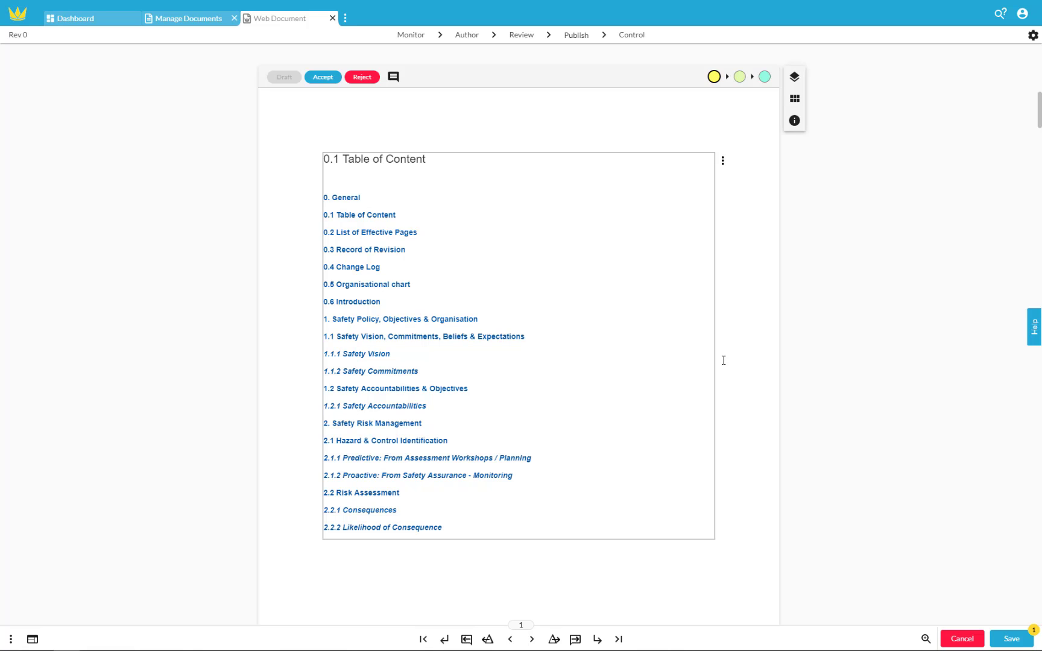
{"action": "left_click_drag", "start_coordinate": [443, 528], "coordinate": [340, 212]}
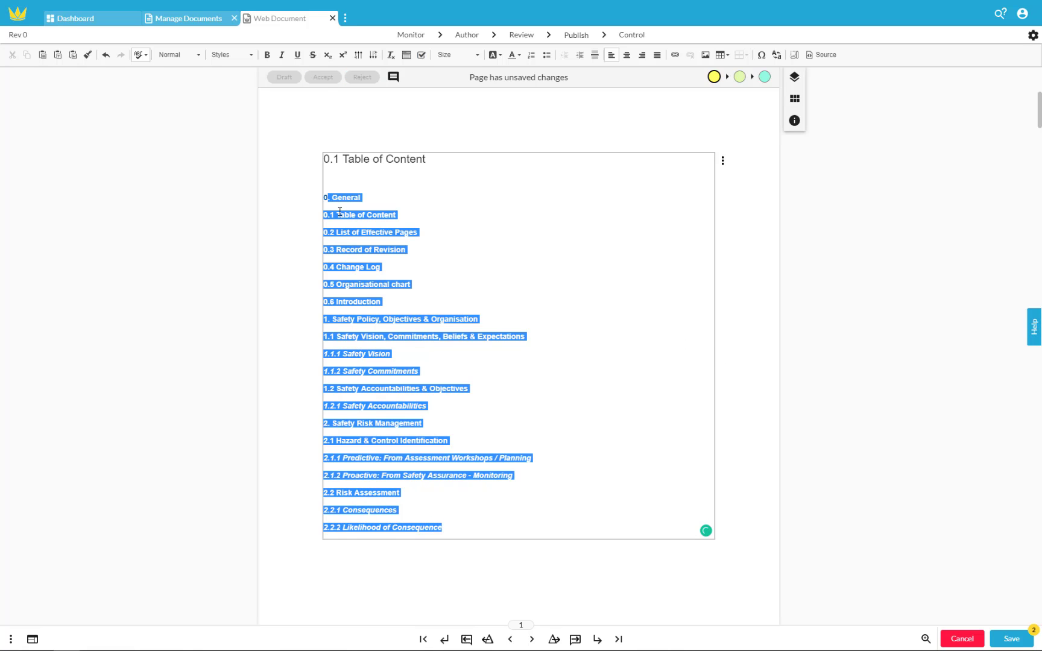
{"action": "key", "text": "Delete"}
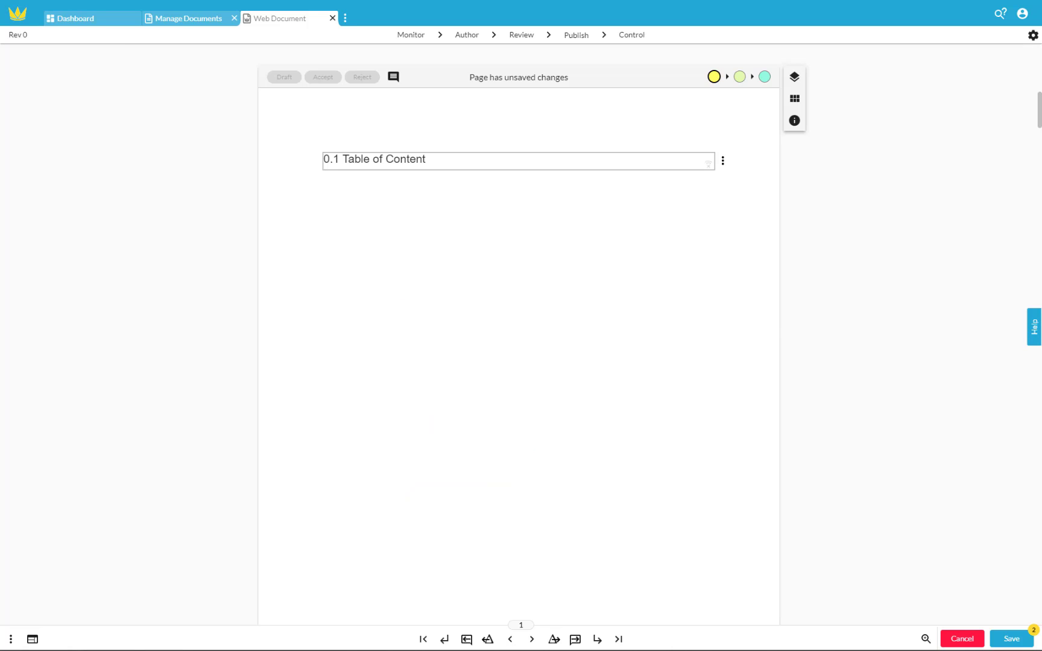
Insert a Table of Contents section below the 0.1 heading, covering all chapters with heading levels 1 to 4.
{"action": "left_click", "coordinate": [795, 99]}
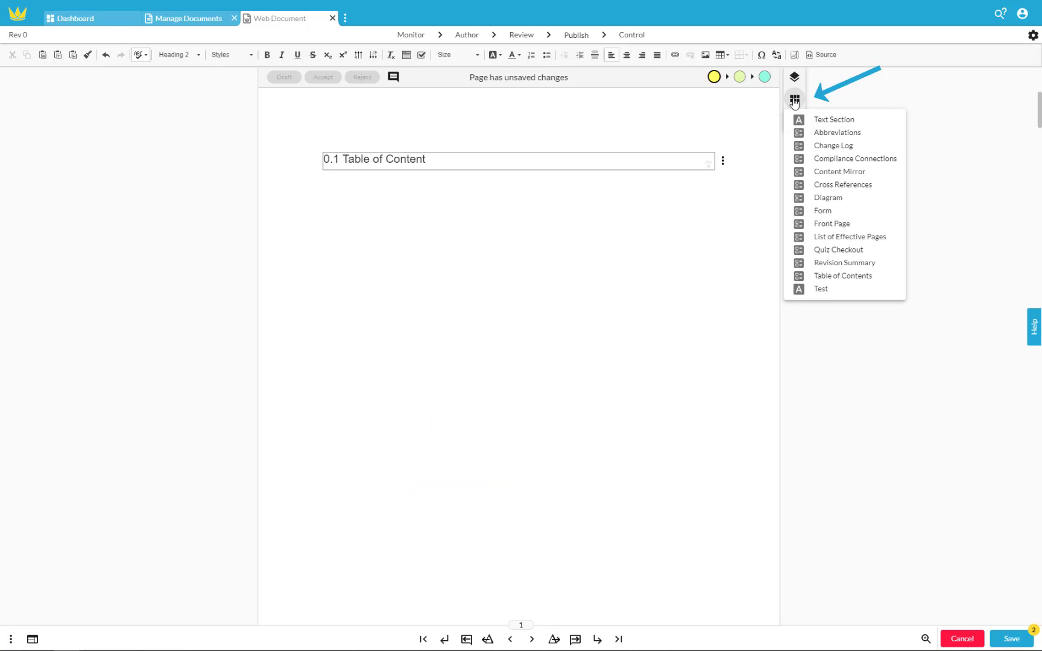
{"action": "left_click", "coordinate": [851, 281]}
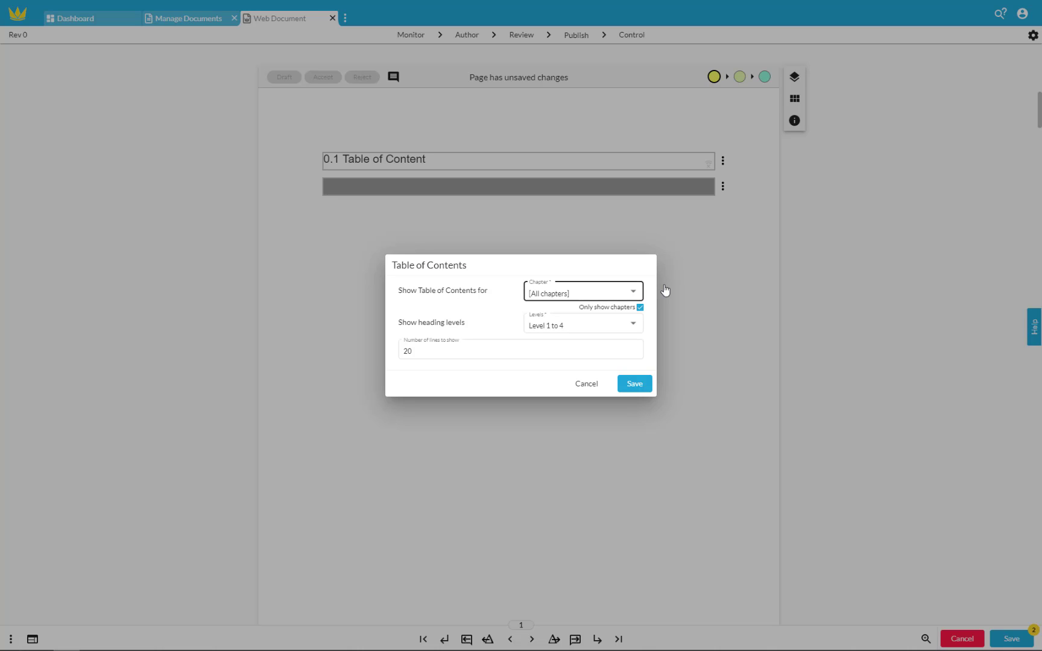
{"action": "left_click", "coordinate": [637, 292]}
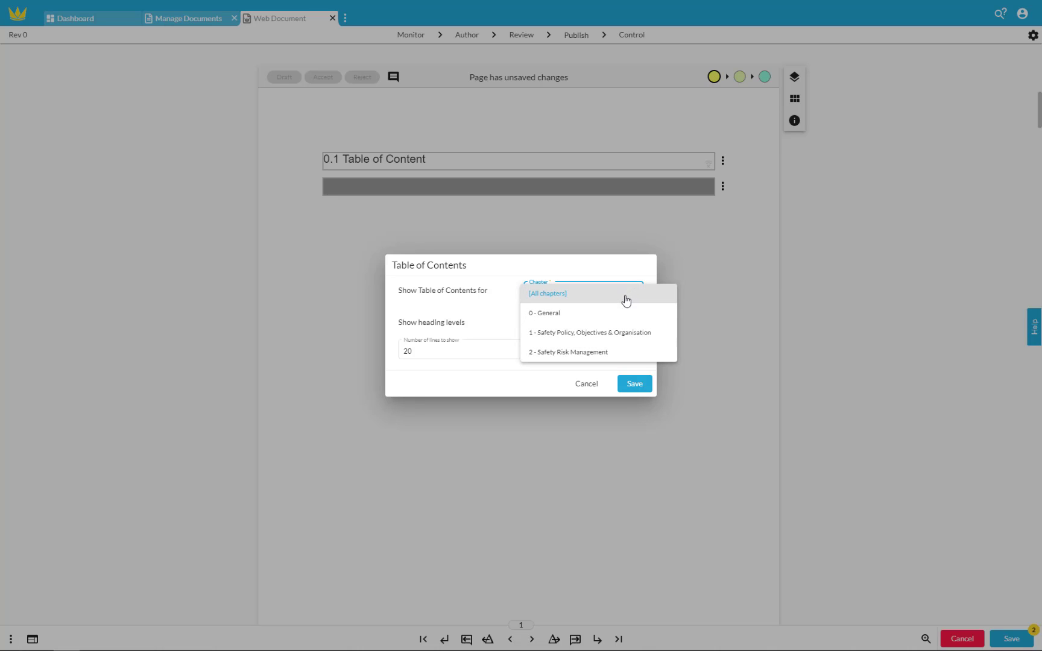
{"action": "left_click", "coordinate": [627, 298]}
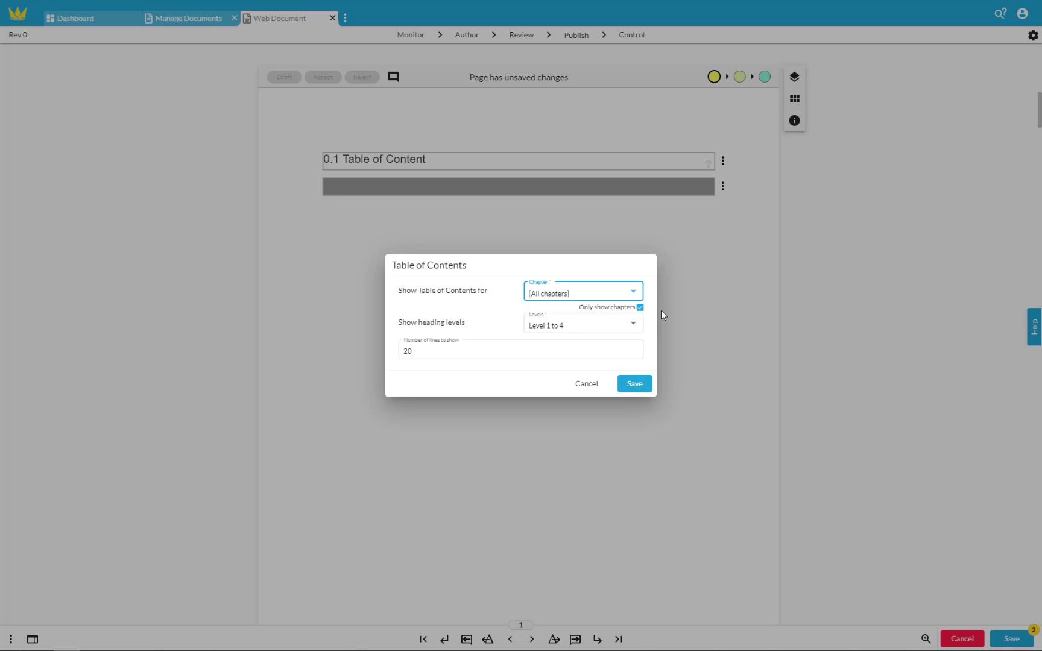
{"action": "left_click", "coordinate": [636, 329]}
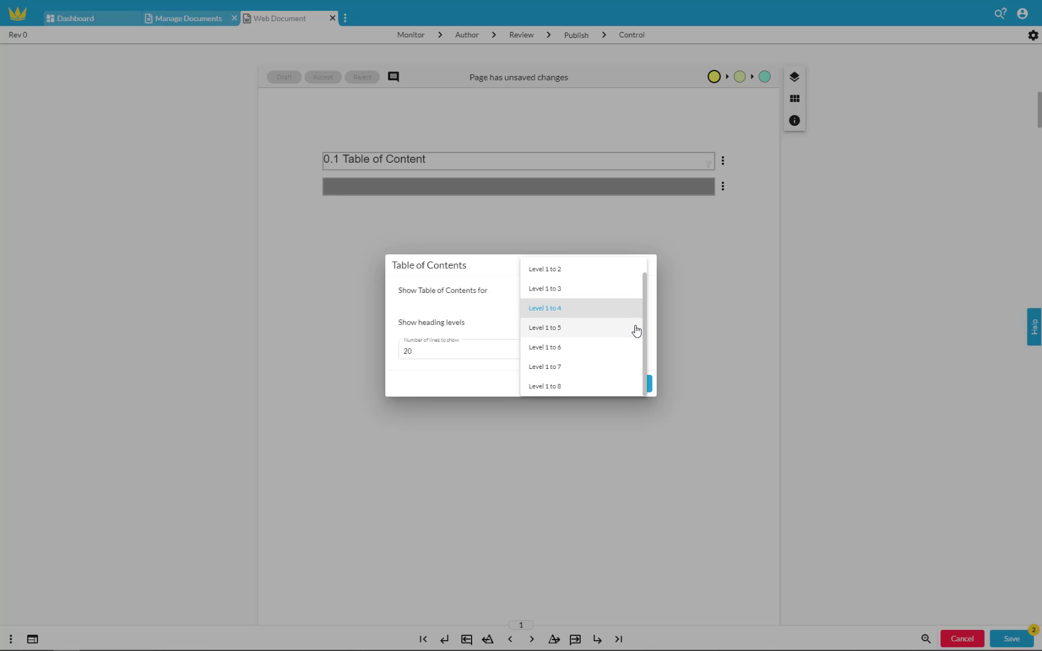
{"action": "scroll", "coordinate": [621, 384], "scroll_direction": "up", "scroll_amount": 1}
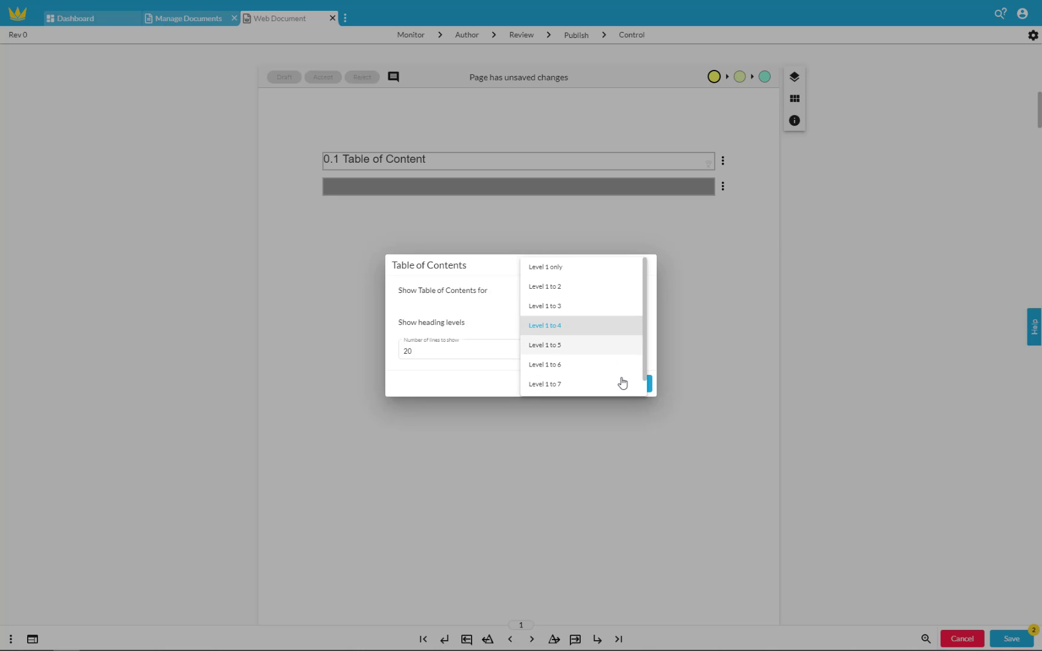
{"action": "left_click", "coordinate": [628, 327]}
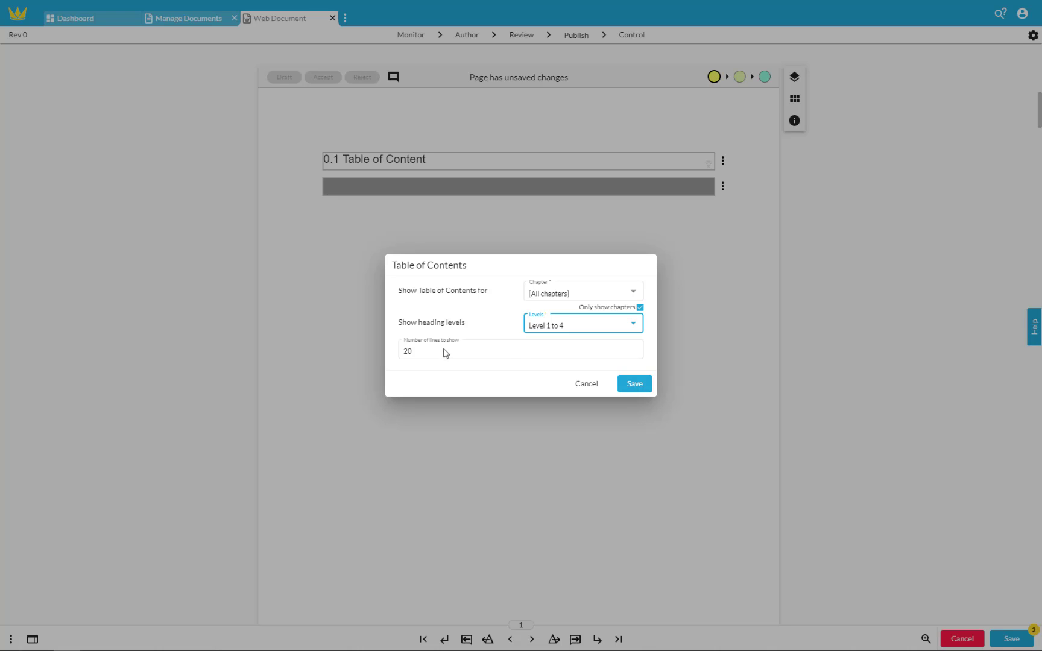
{"action": "left_click", "coordinate": [632, 384]}
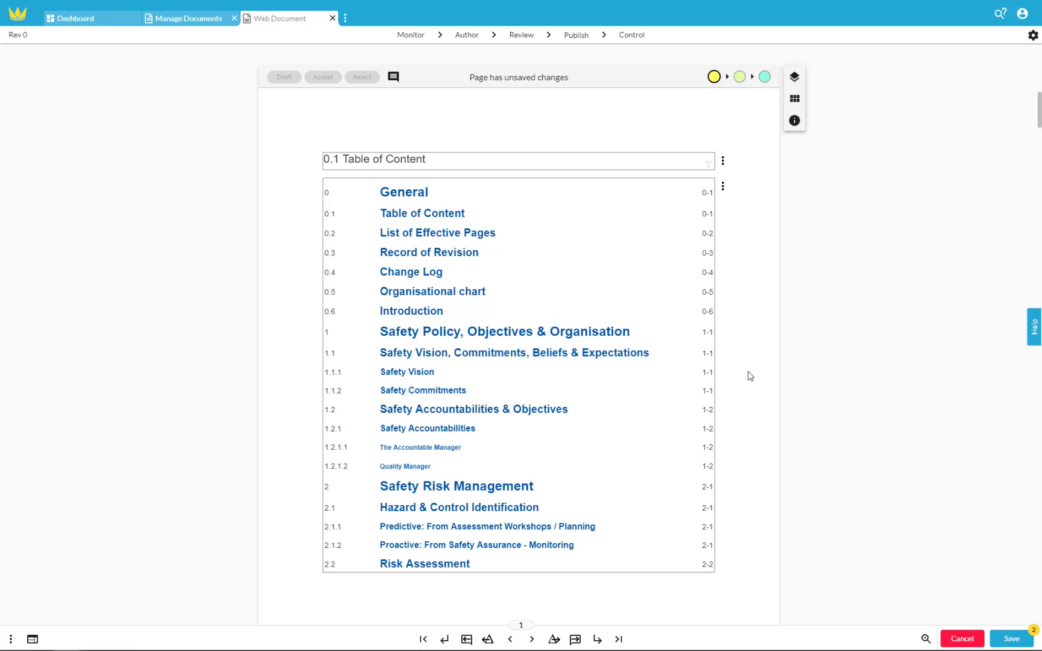
Reopen the settings of the inserted table of contents for review and close them without changes.
{"action": "key", "text": "ctrl"}
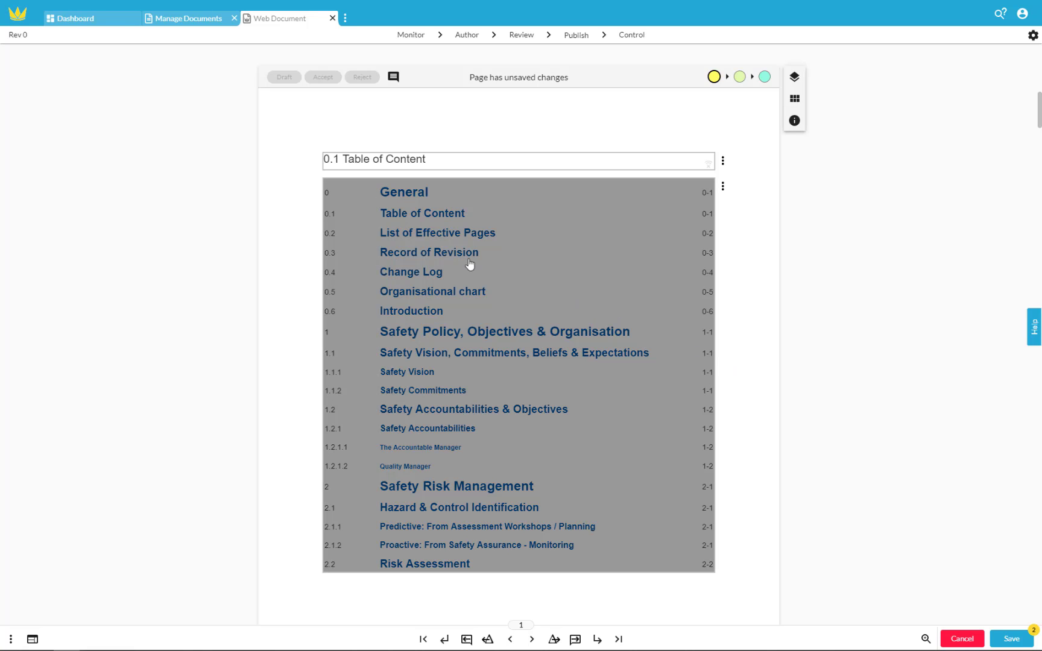
{"action": "double_click", "coordinate": [445, 254]}
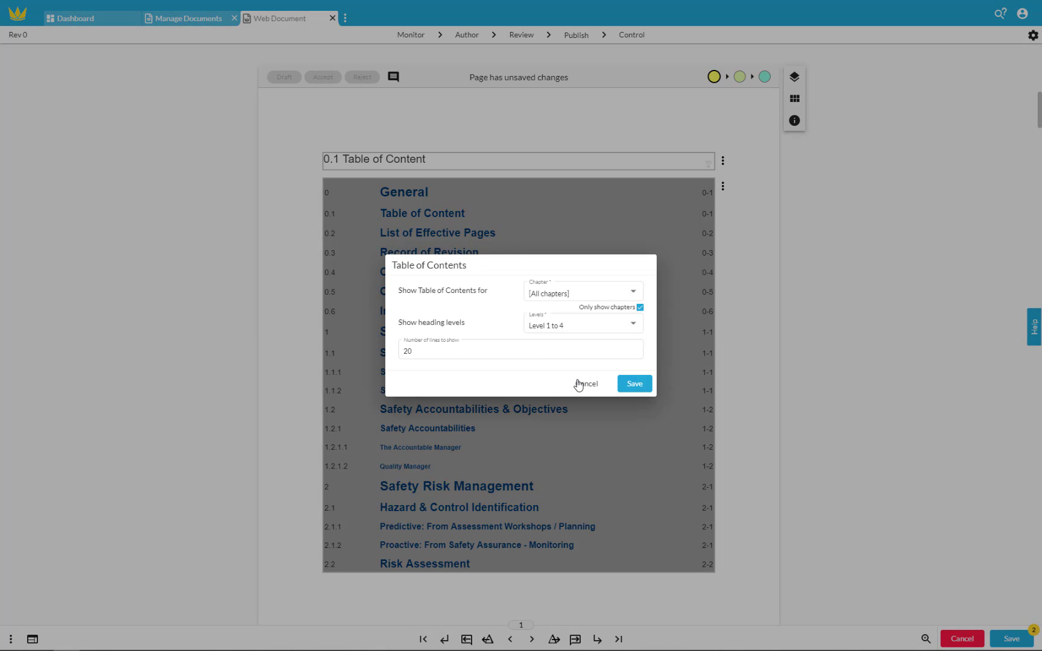
{"action": "left_click", "coordinate": [608, 450]}
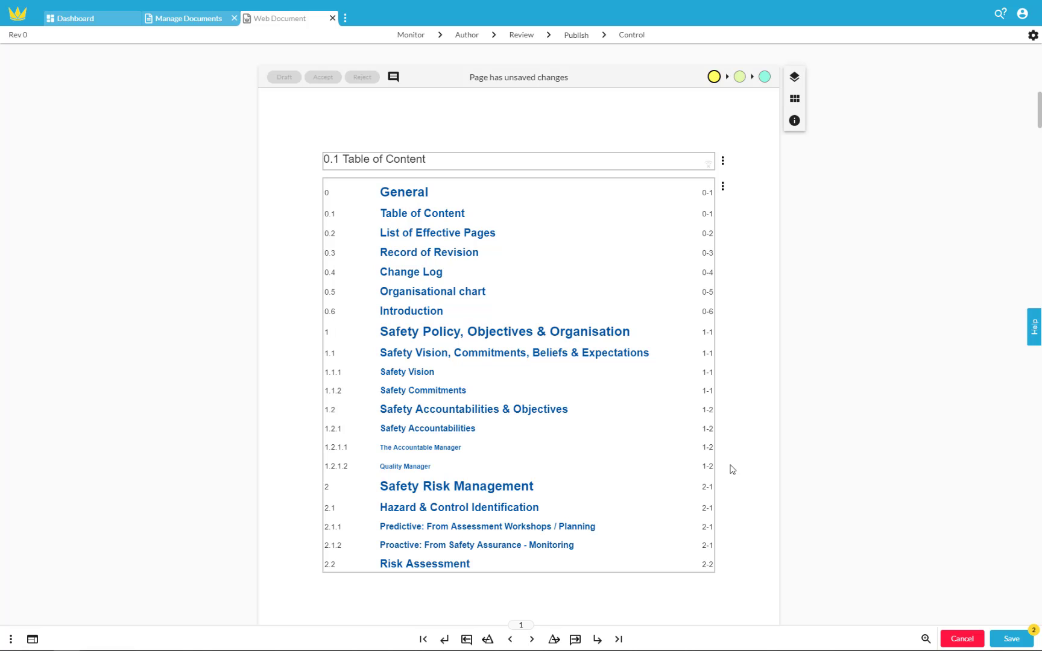
{"action": "left_click", "coordinate": [797, 100]}
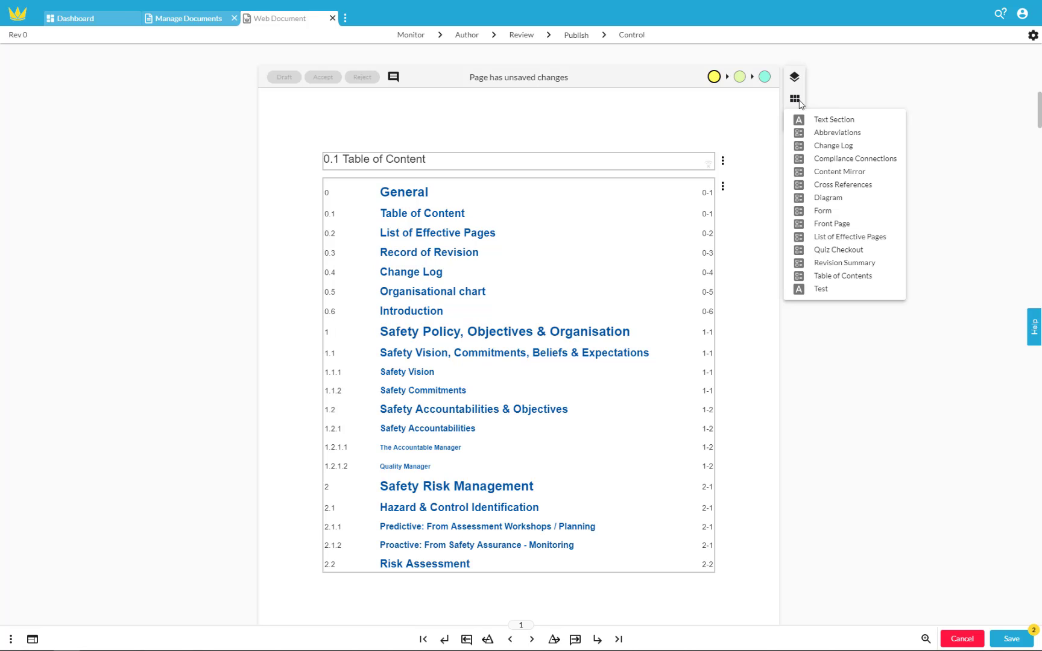
{"action": "left_click", "coordinate": [764, 137]}
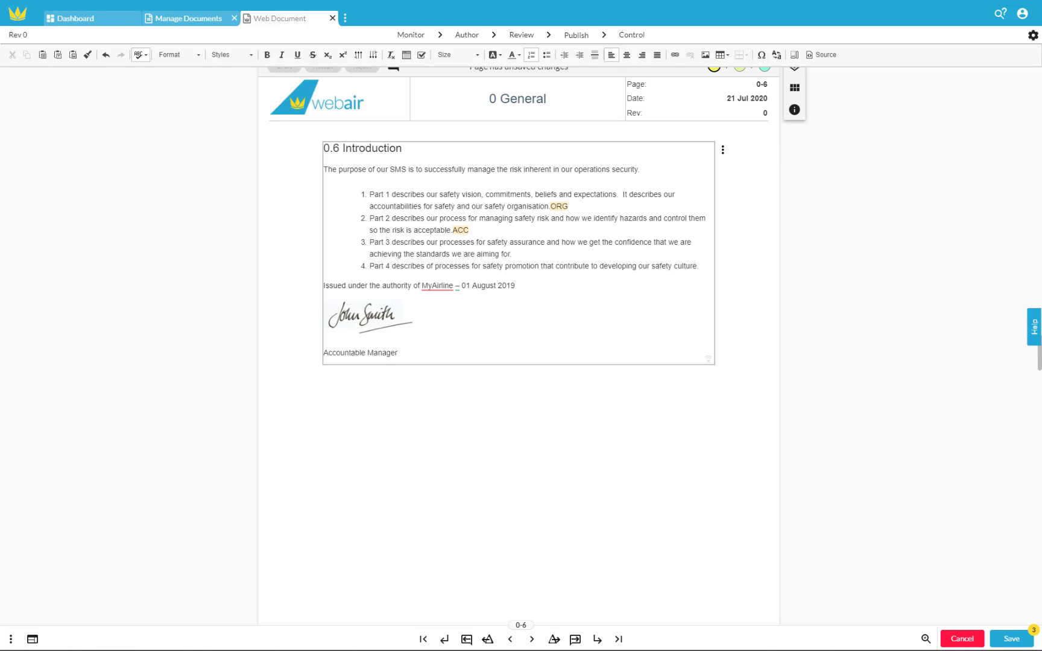
Insert an Abbreviations section below the 0.6 Introduction text, showing only abbreviations in the document with definitions and page references.
{"action": "left_click", "coordinate": [776, 370]}
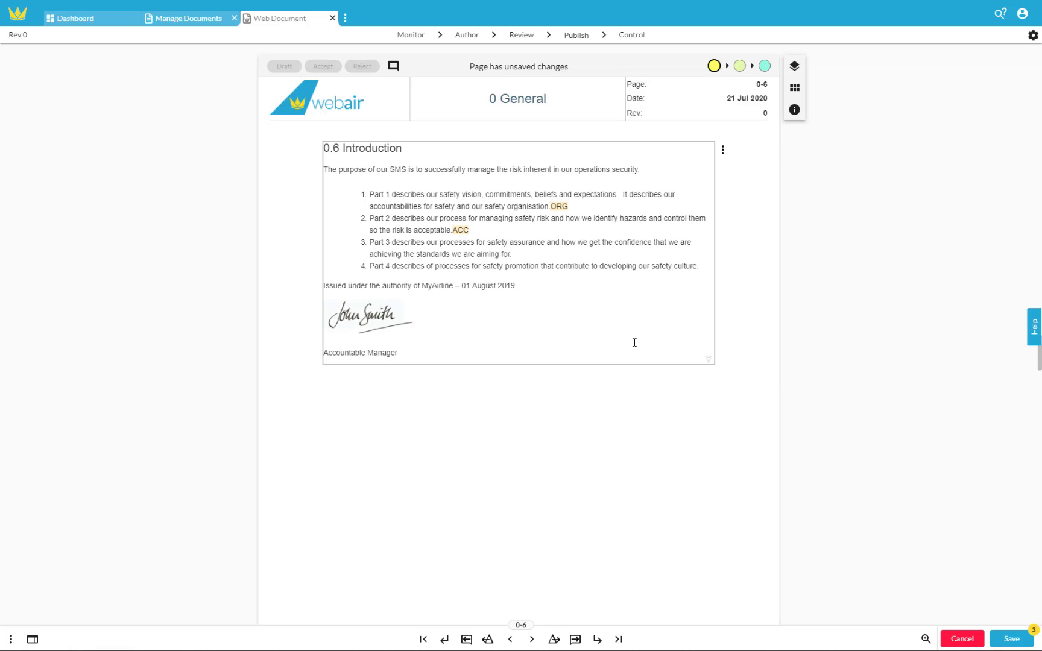
{"action": "left_click", "coordinate": [795, 88]}
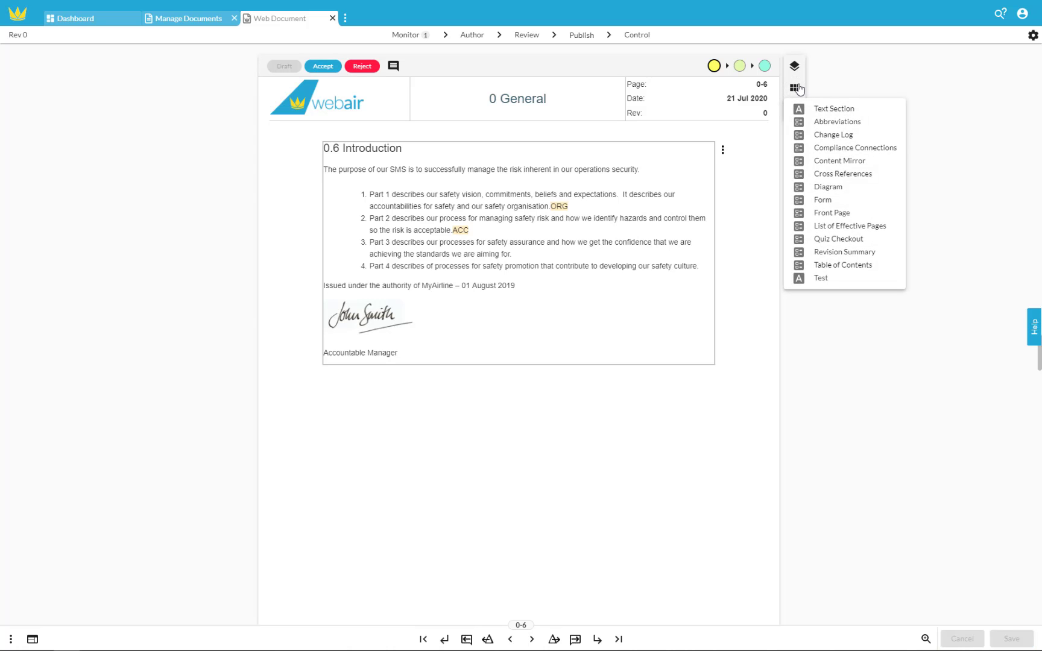
{"action": "left_click", "coordinate": [831, 122]}
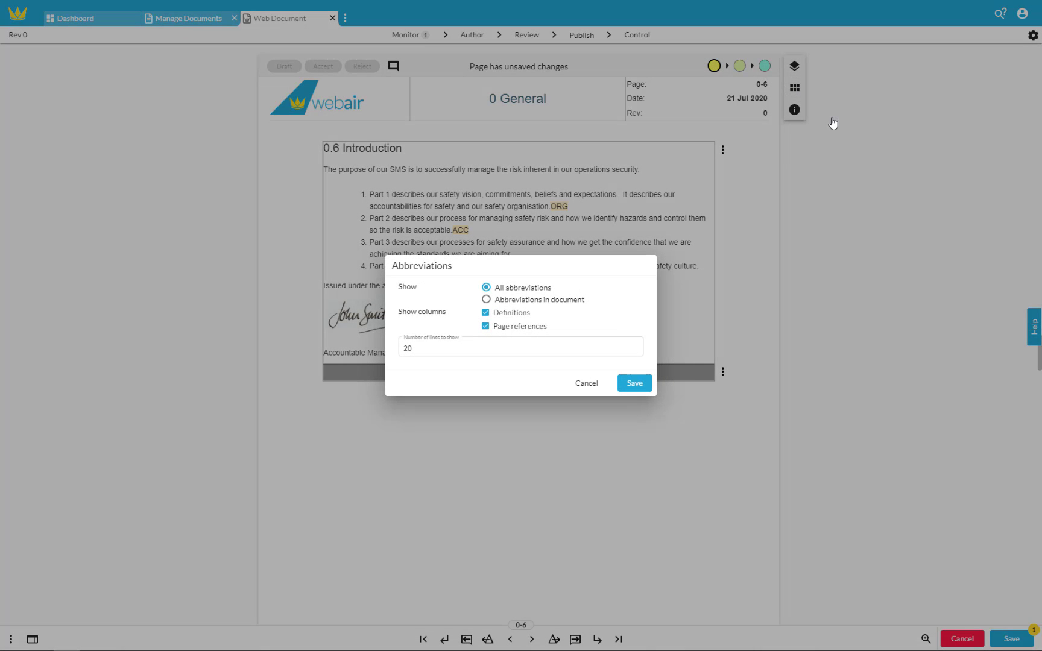
{"action": "left_click", "coordinate": [486, 300]}
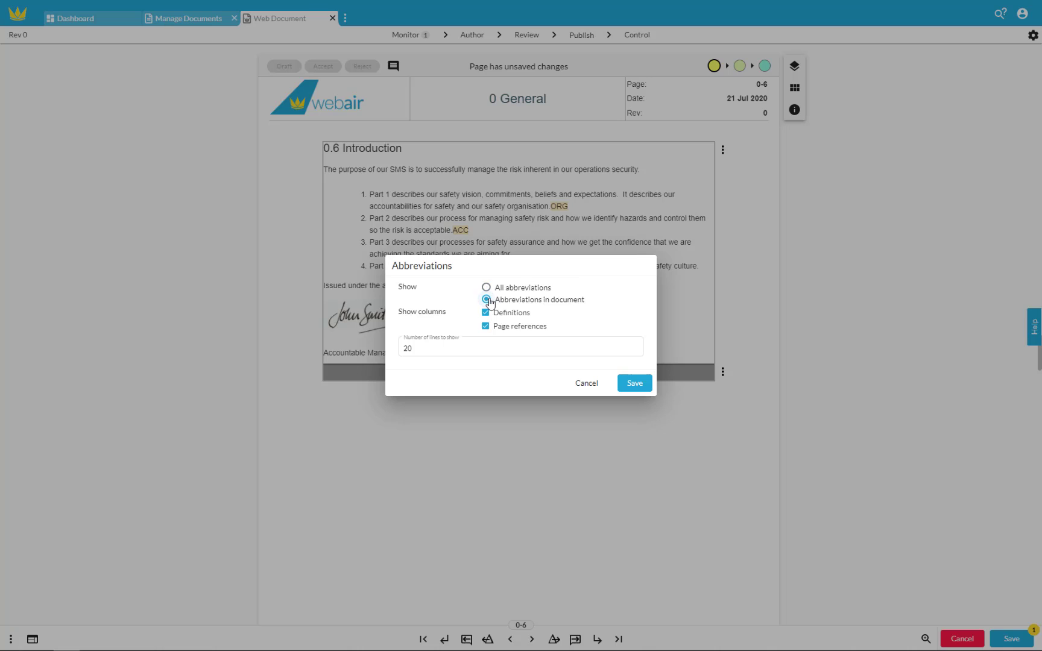
{"action": "left_click", "coordinate": [631, 385]}
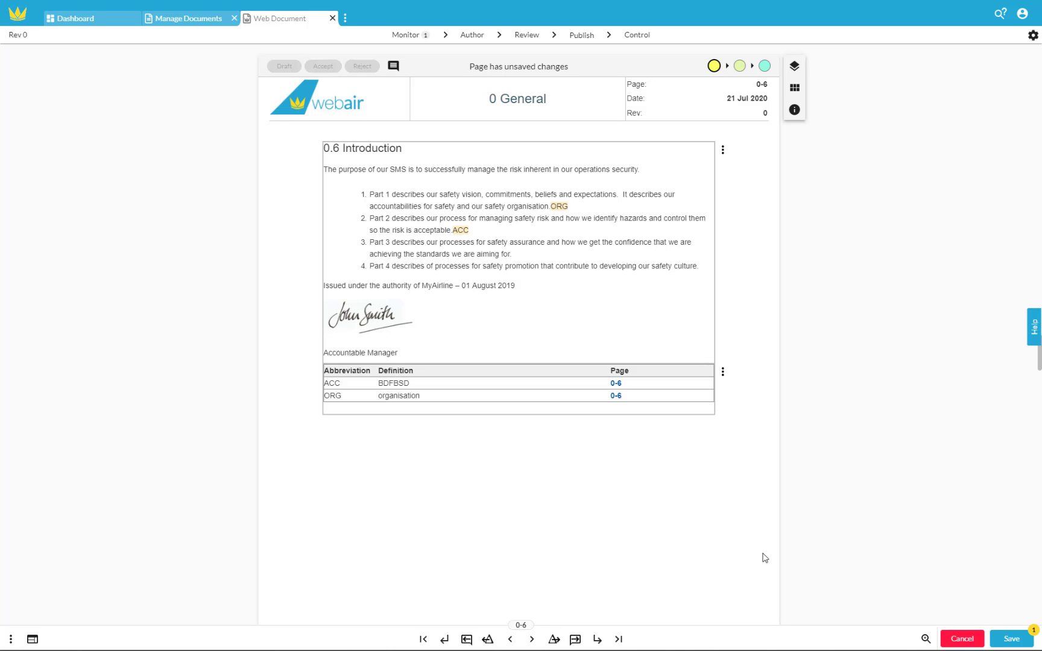
Insert a Content Mirror section below the abbreviations table, mirroring the current revision of page 2-3 - Consequences from the Training Document.
{"action": "scroll", "coordinate": [765, 558], "scroll_direction": "down", "scroll_amount": 1}
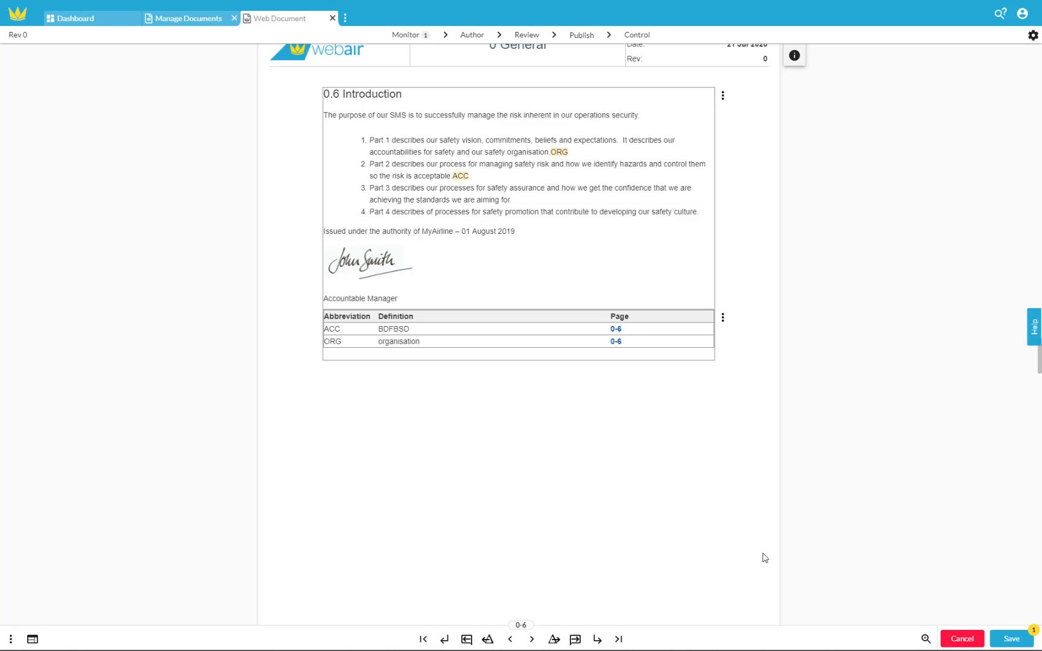
{"action": "scroll", "coordinate": [764, 558], "scroll_direction": "up", "scroll_amount": 1}
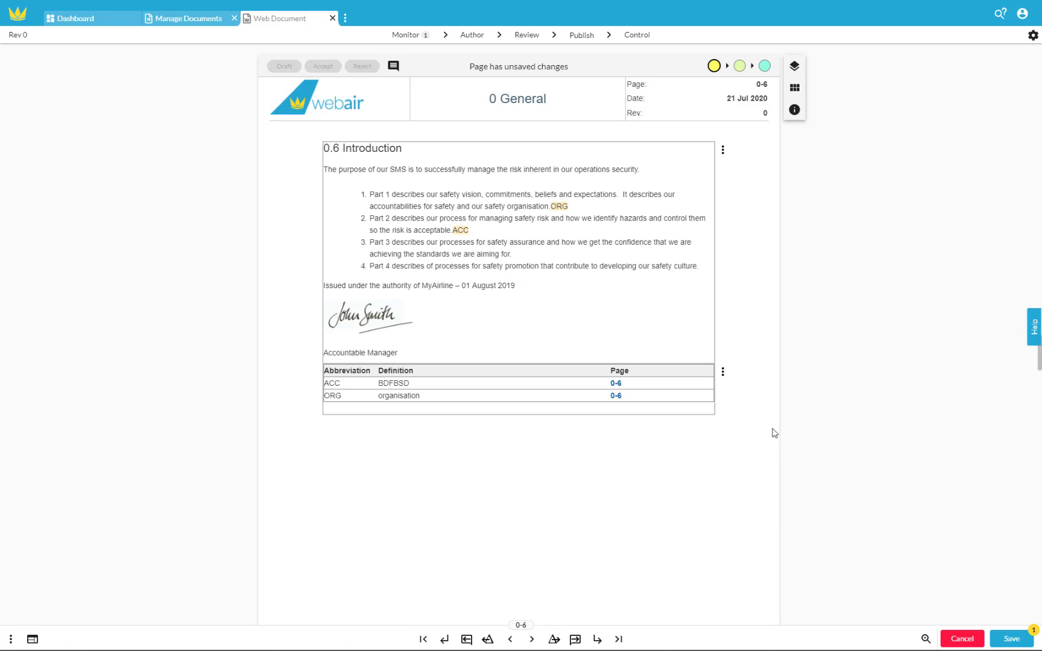
{"action": "left_click", "coordinate": [796, 89]}
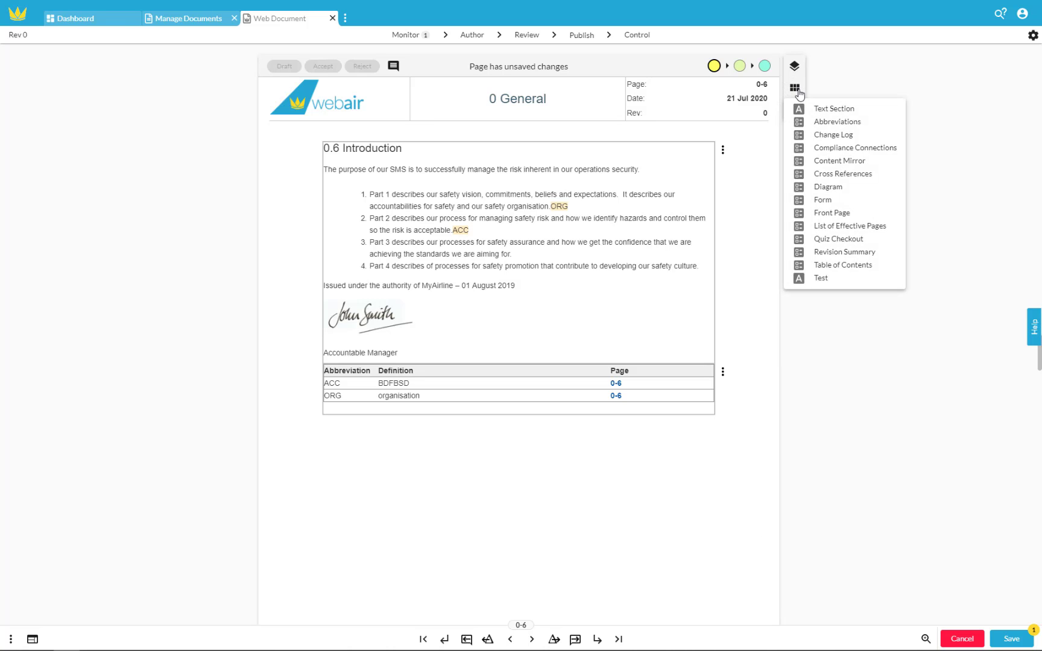
{"action": "left_click", "coordinate": [821, 161]}
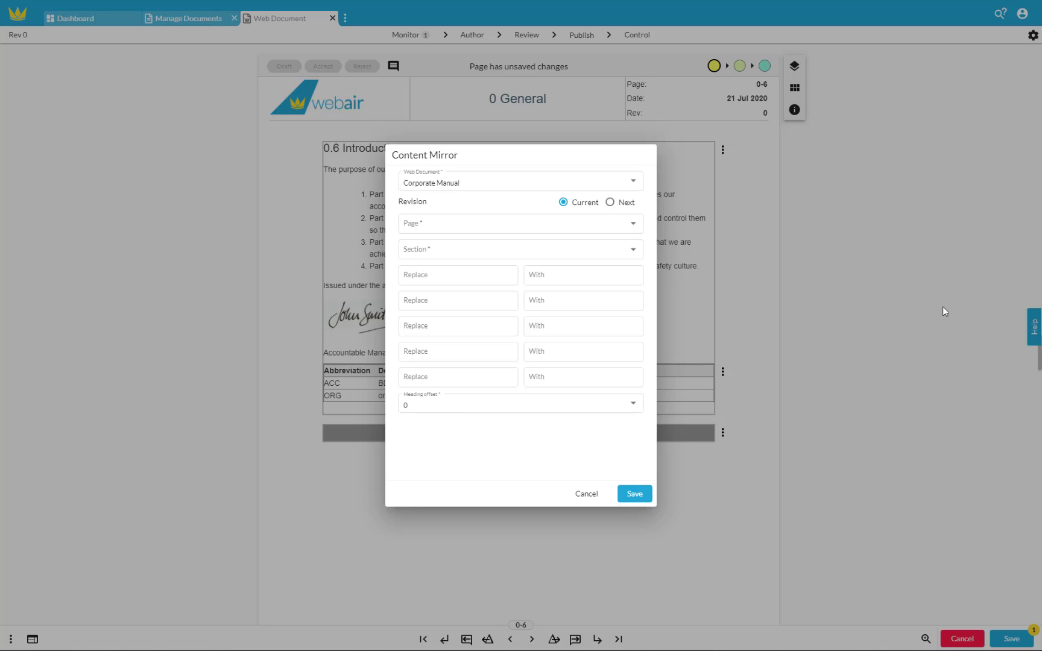
{"action": "left_click", "coordinate": [540, 231]}
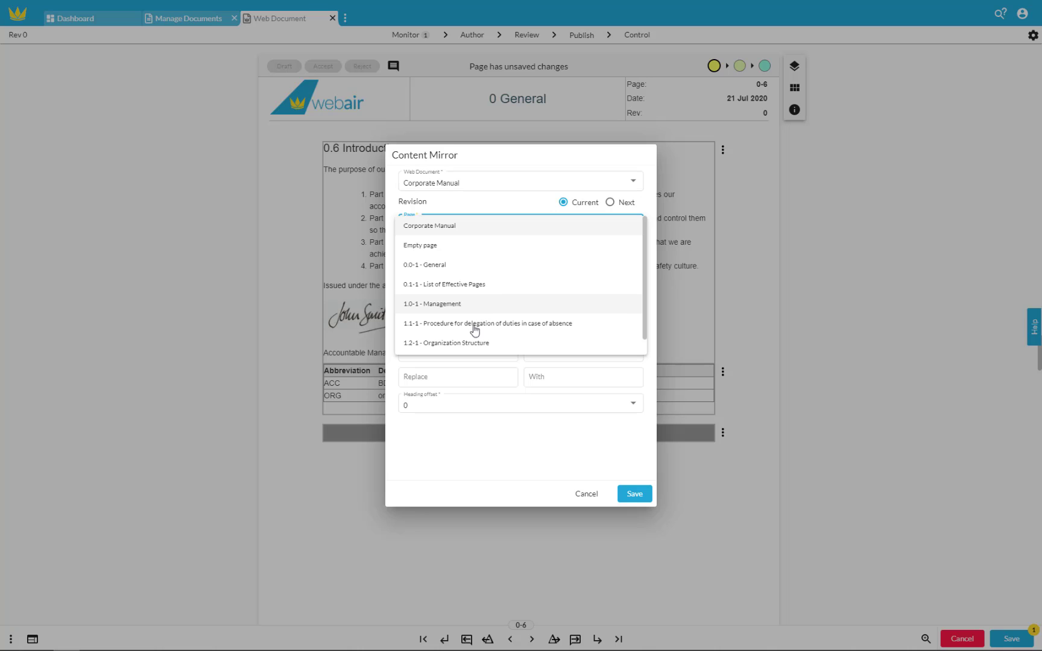
{"action": "left_click", "coordinate": [465, 343]}
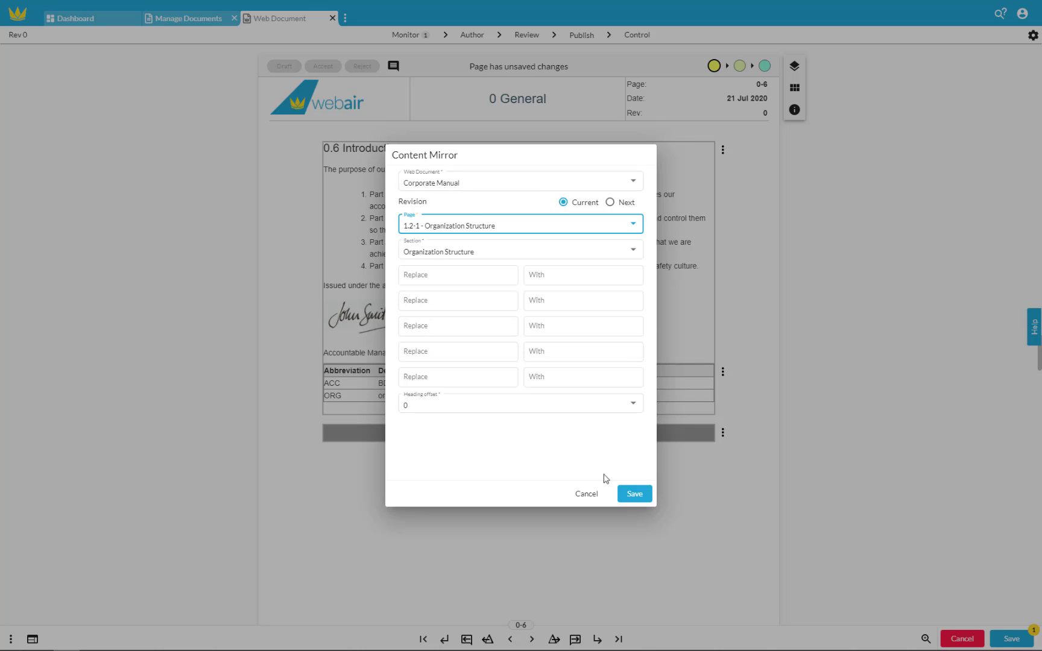
{"action": "left_click", "coordinate": [634, 494]}
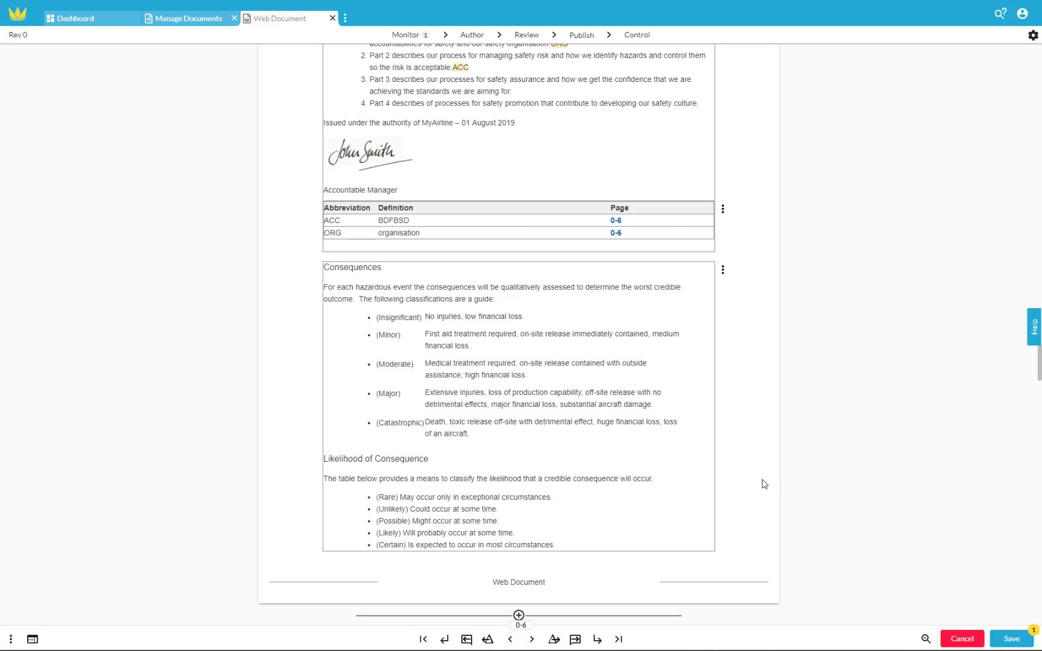
Set the mirrored Consequences section to replace "hazards" with "Danger" and save its settings.
{"action": "left_click", "coordinate": [490, 326]}
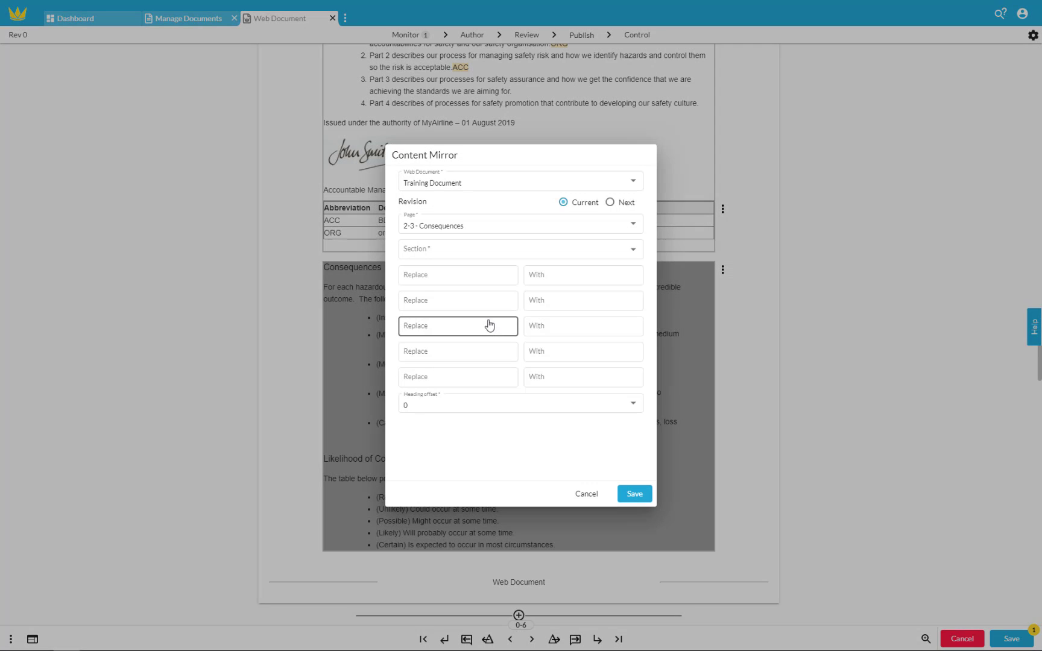
{"action": "left_click", "coordinate": [437, 276]}
{"action": "left_click", "coordinate": [439, 327]}
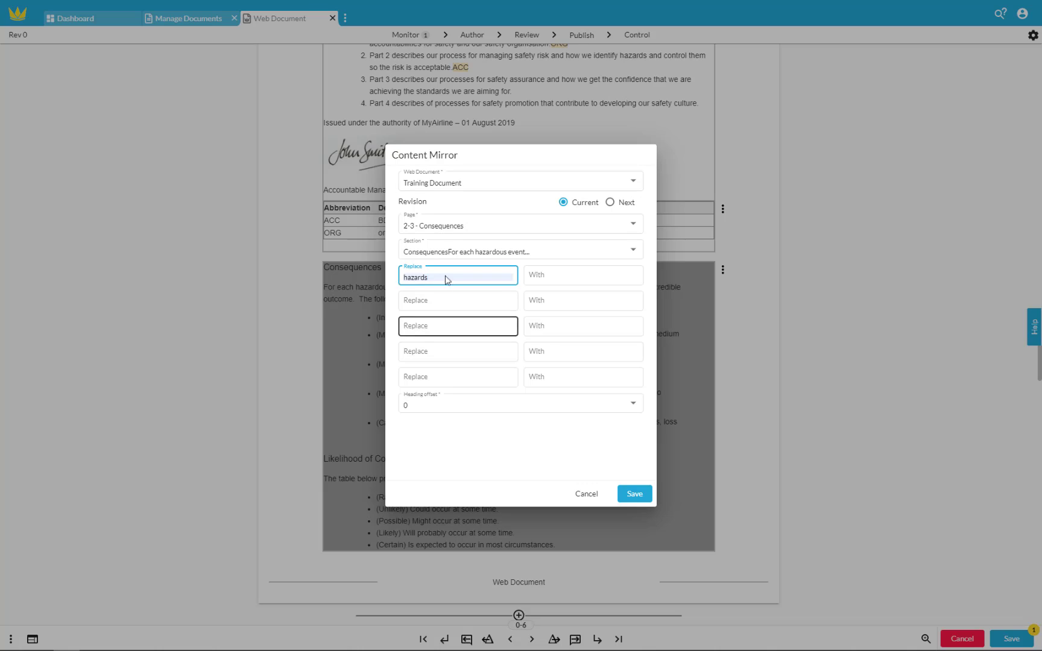
{"action": "left_click", "coordinate": [556, 281]}
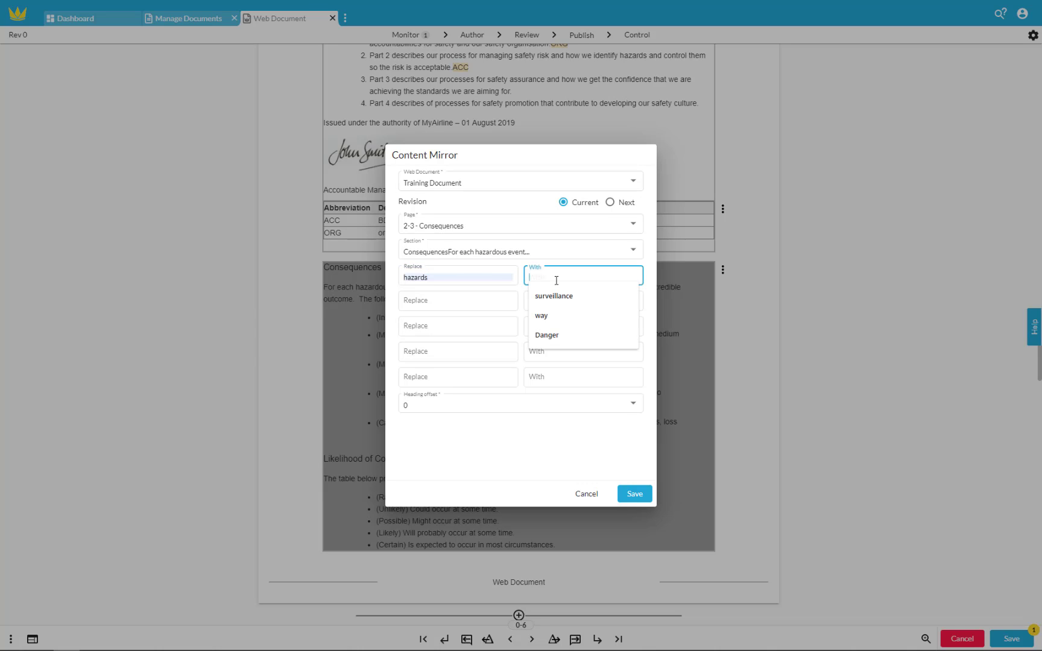
{"action": "left_click", "coordinate": [559, 340]}
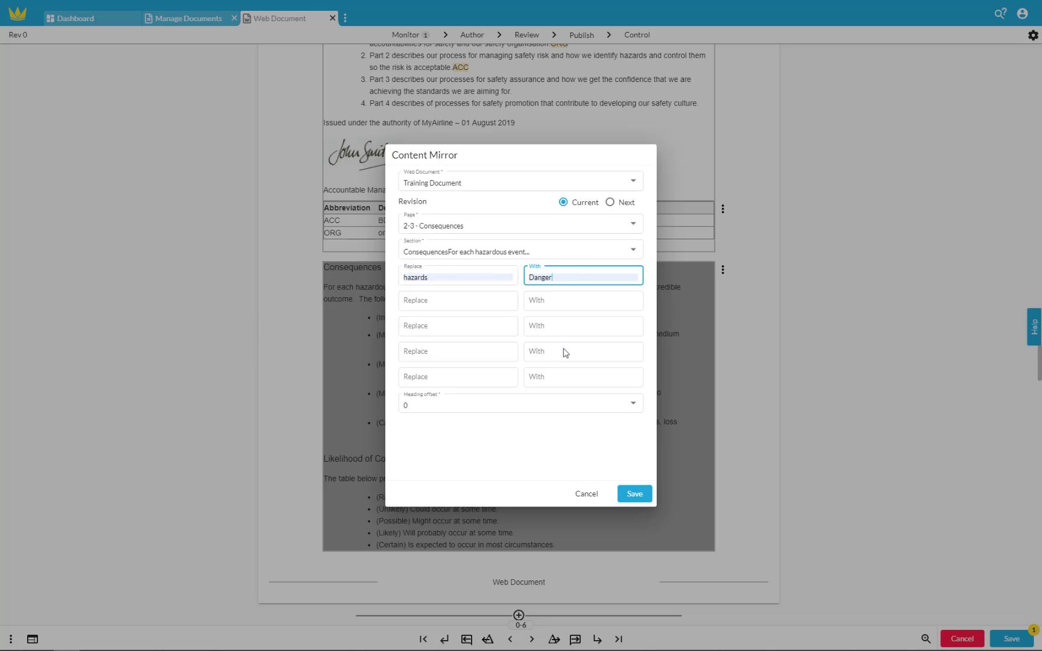
{"action": "left_click", "coordinate": [635, 494]}
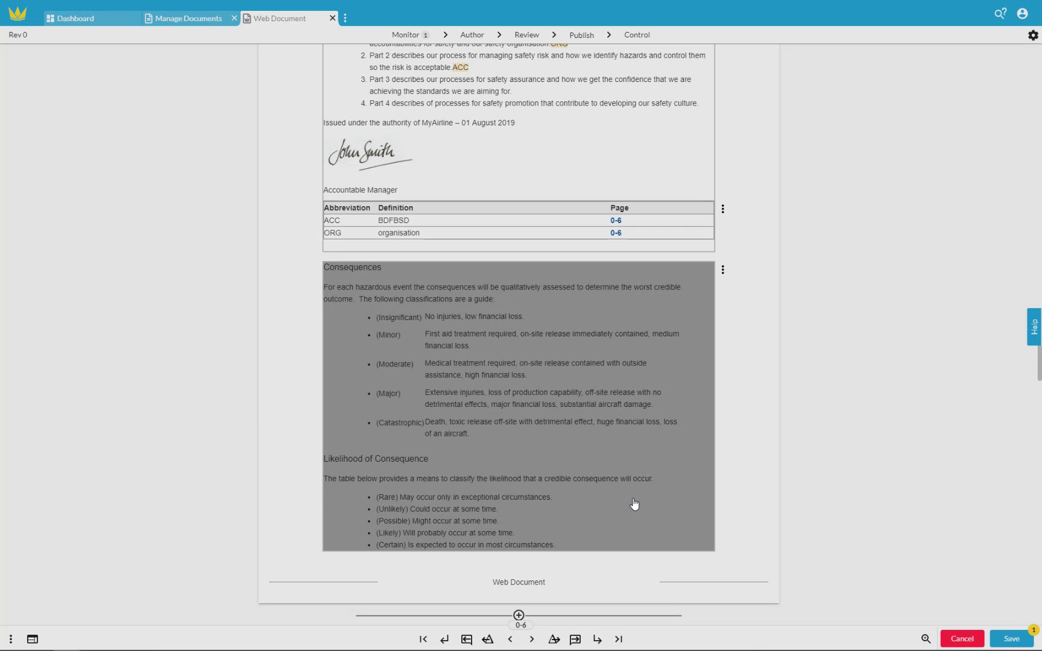